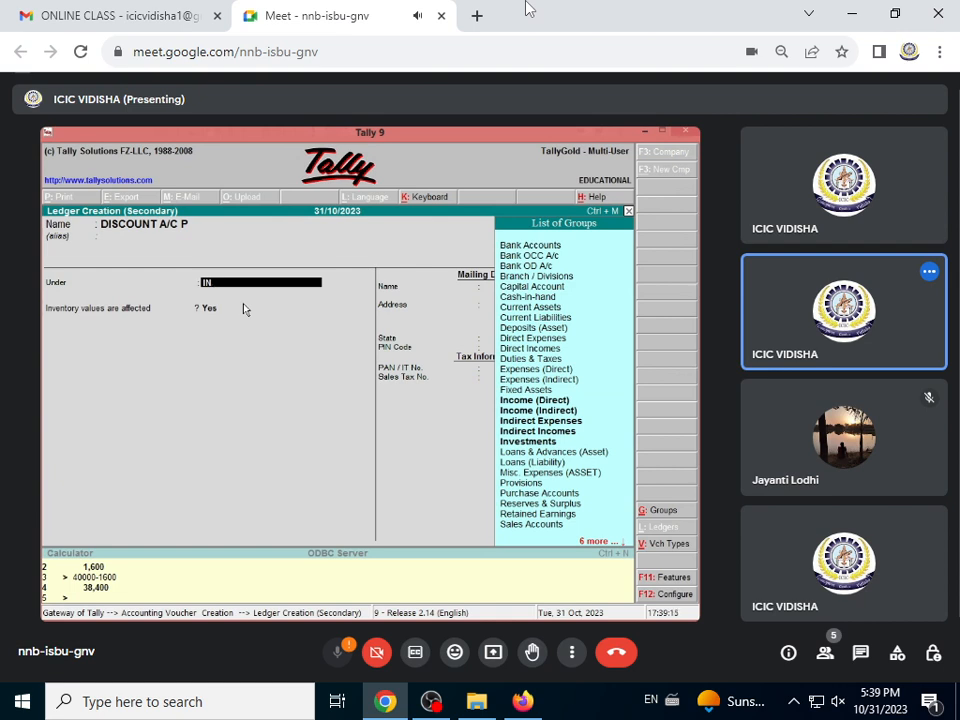
Step: Create the DISCOUNT A/C P ledger under Indirect Incomes with inventory values not affected
key("Down")
key("Down")
key("Down")
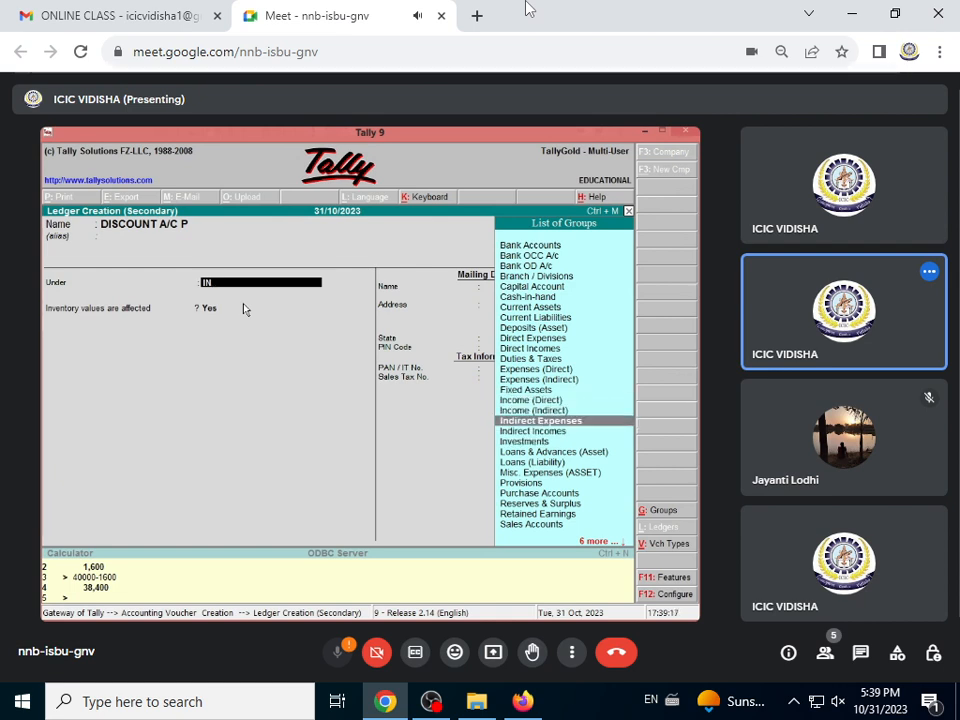
key("Return")
key("Return")
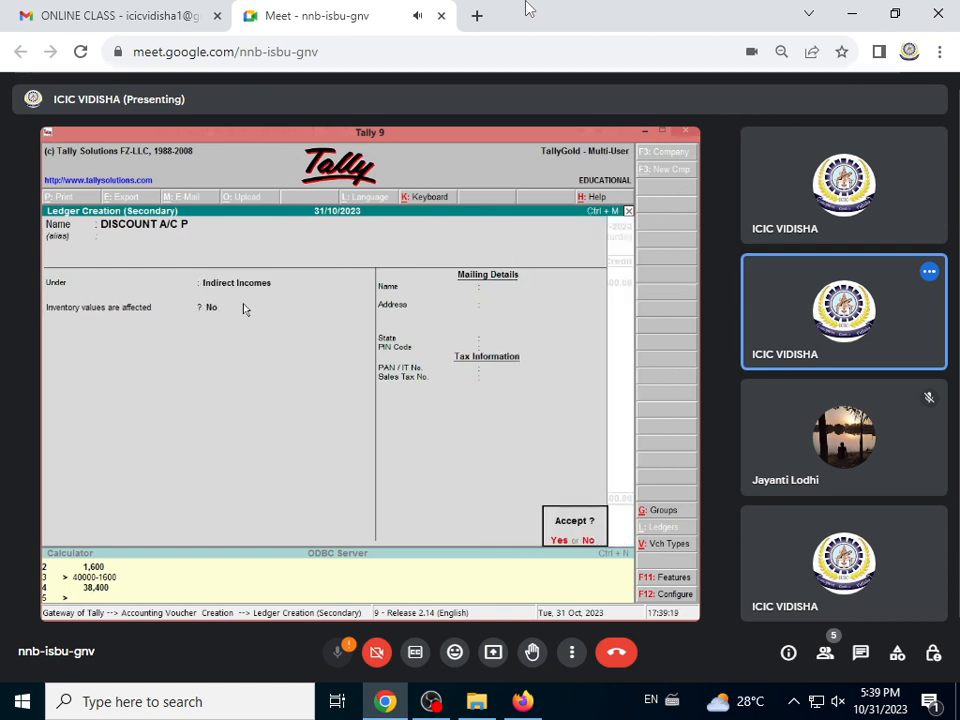
key("Return")
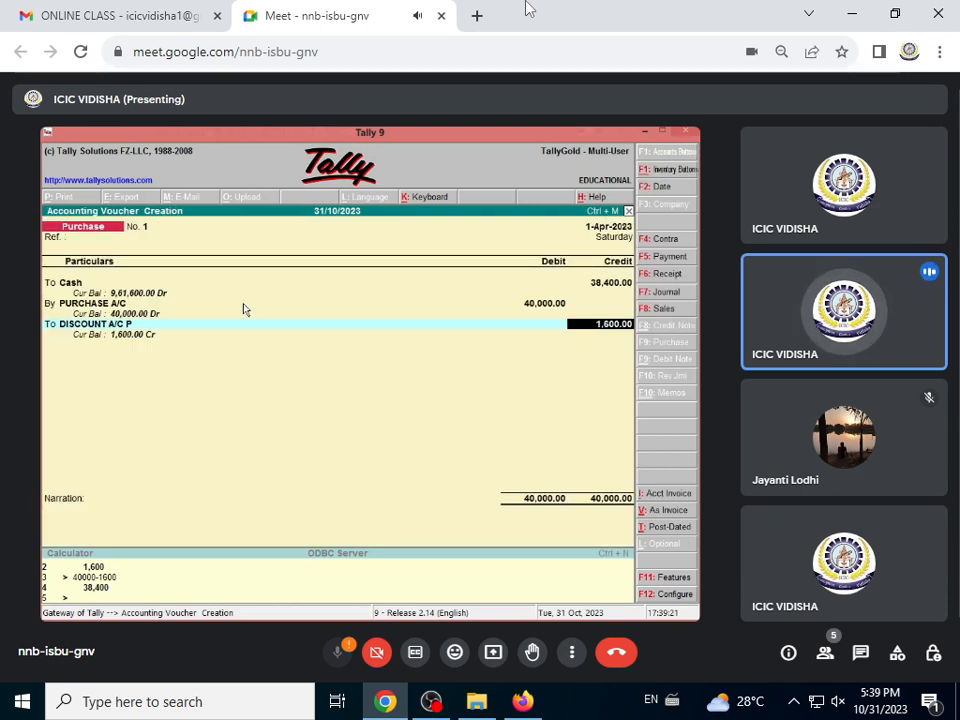
Step: Credit 1,600.00 to DISCOUNT A/C P and save the purchase voucher with a blank narration
key("Return")
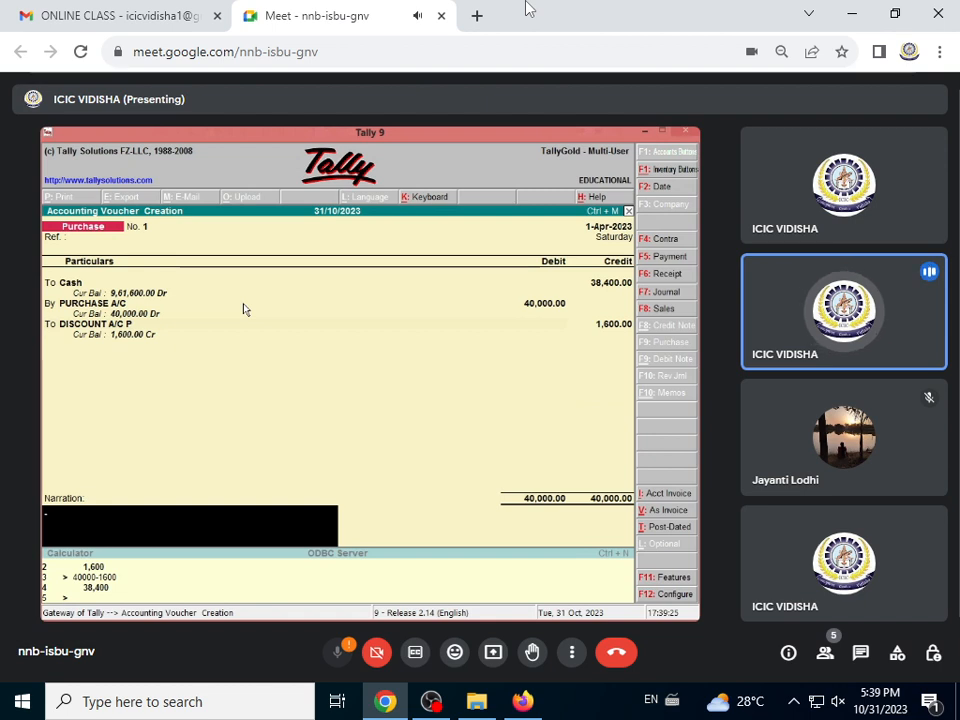
key("Return")
key("Return")
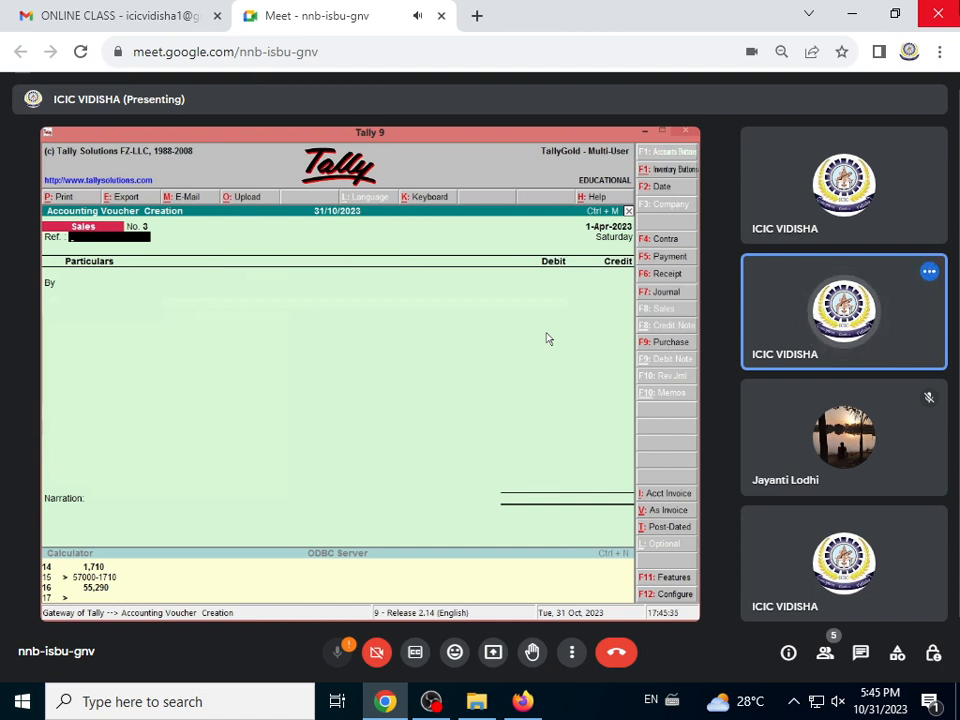
Step: Quit the blank sales voucher and return to the Gateway of Tally
key("Escape")
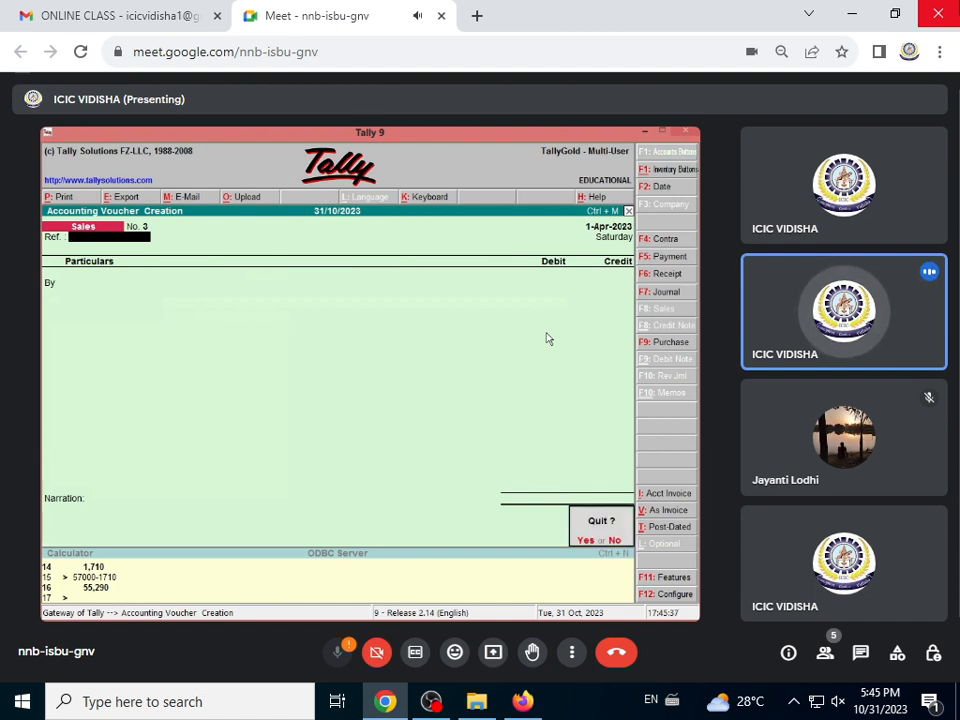
key("Return")
key("Escape")
key("Escape")
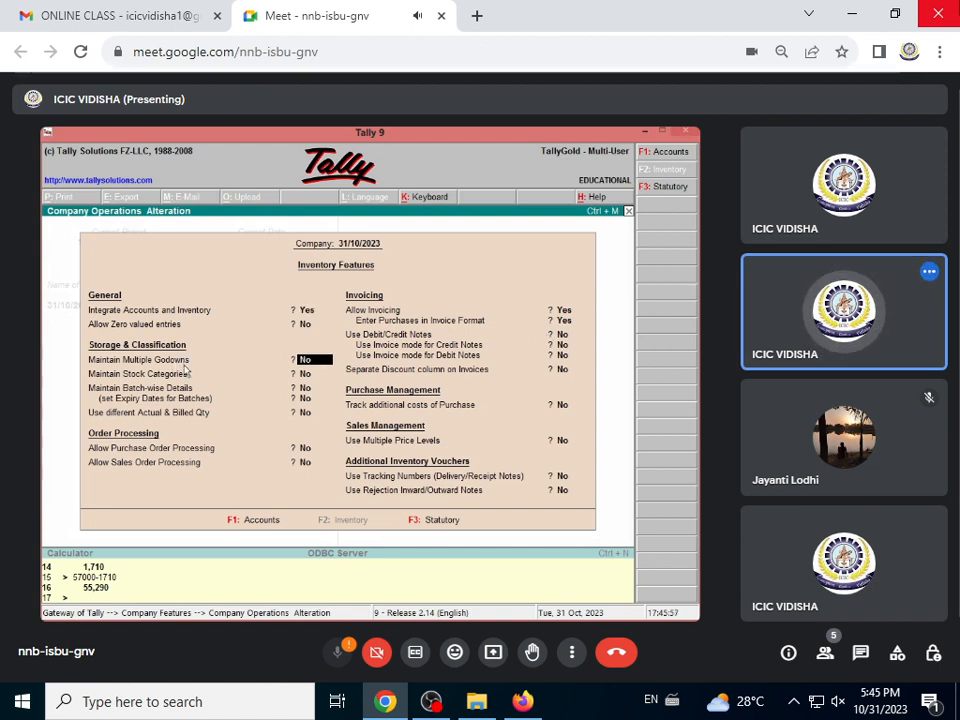
Step: Set Maintain Multiple Godowns to Yes in the company's inventory features, save, and return to the Gateway of Tally
type("Y")
key("Return")
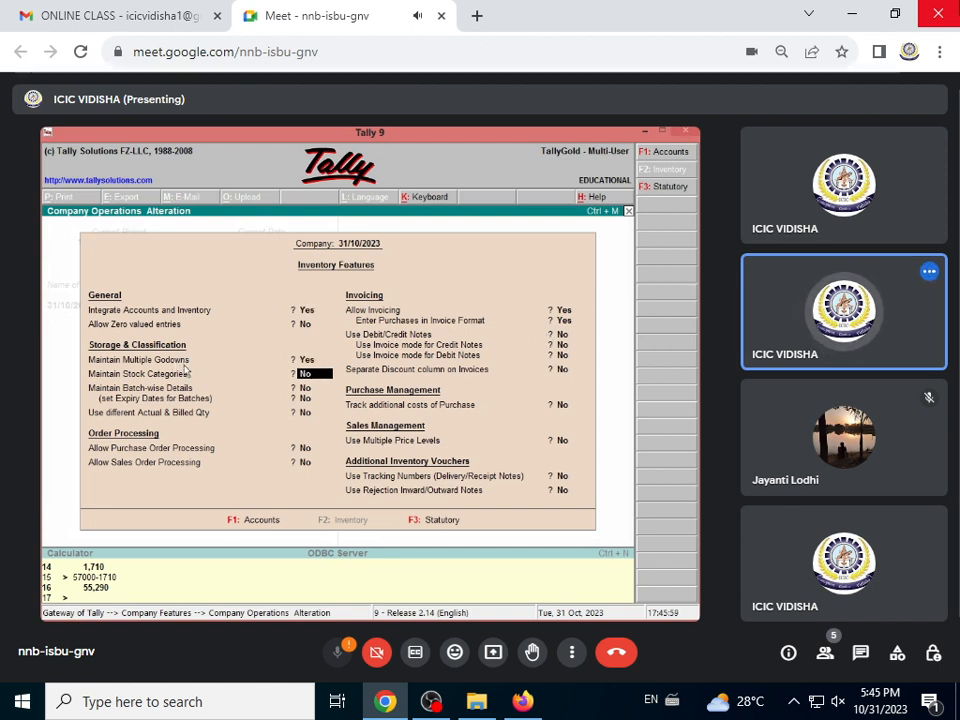
key("ctrl+a")
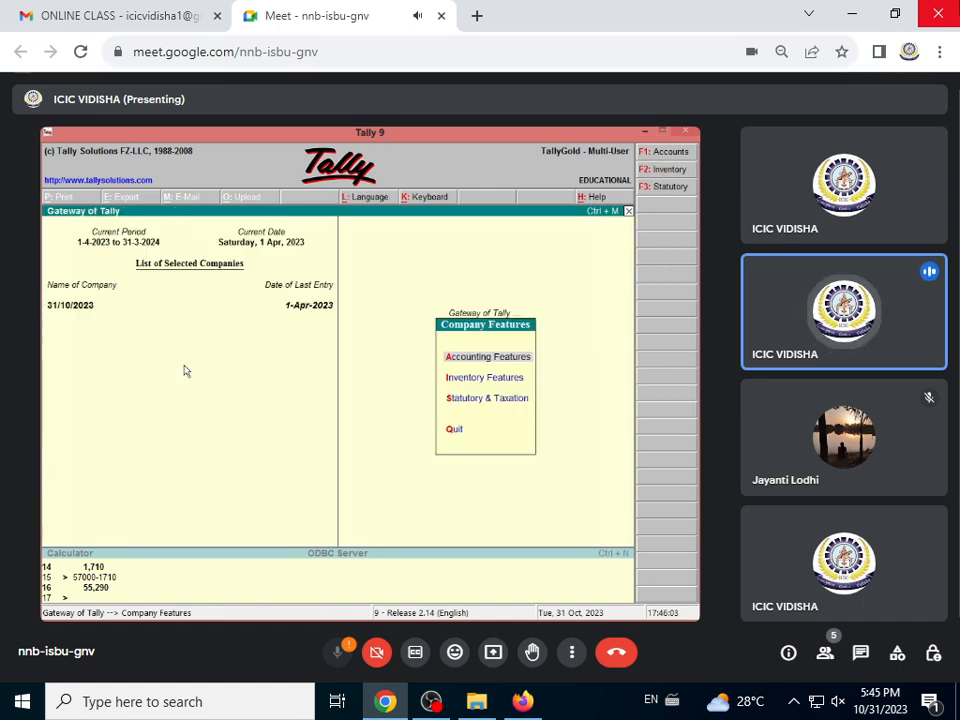
key("Escape")
key("Escape")
key("n")
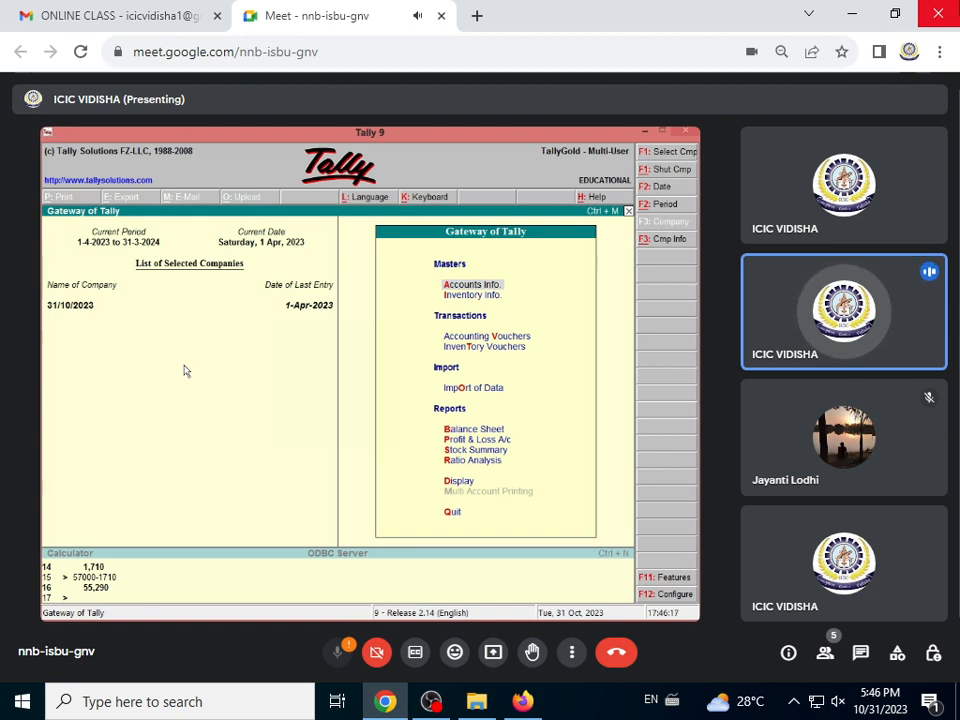
Step: Create a single godown named GODOWN 1 under Primary
key("Return")
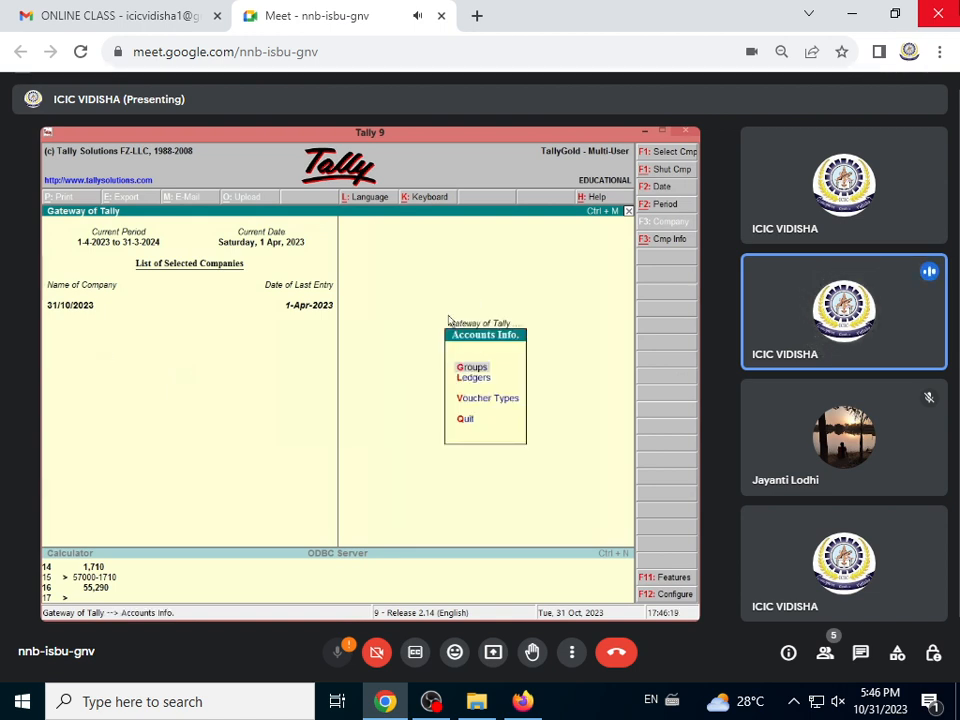
key("Escape")
key("Down")
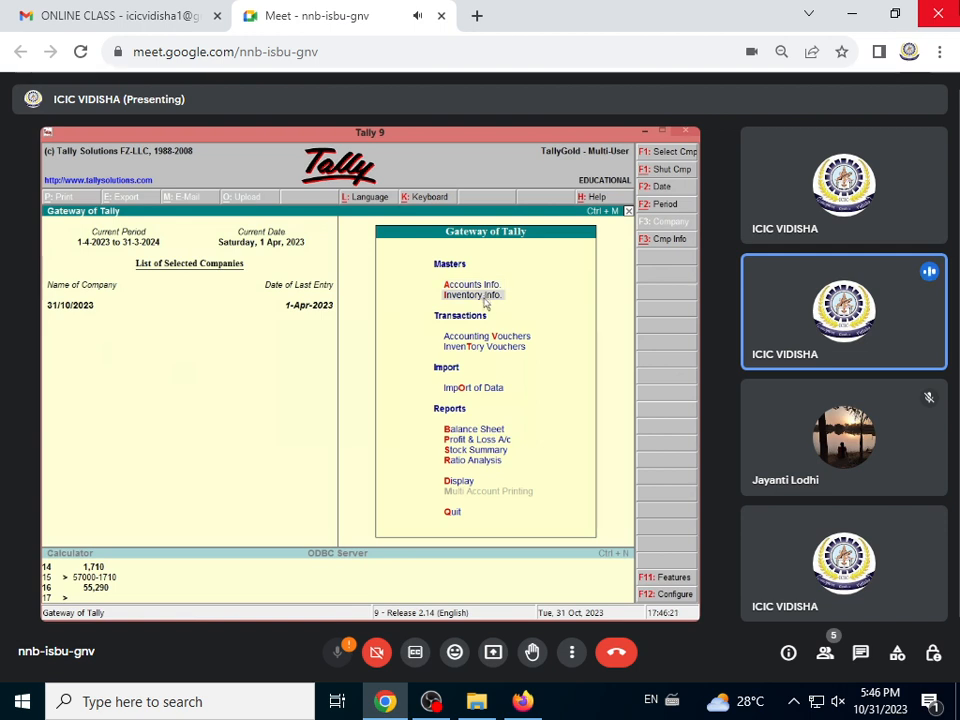
key("Return")
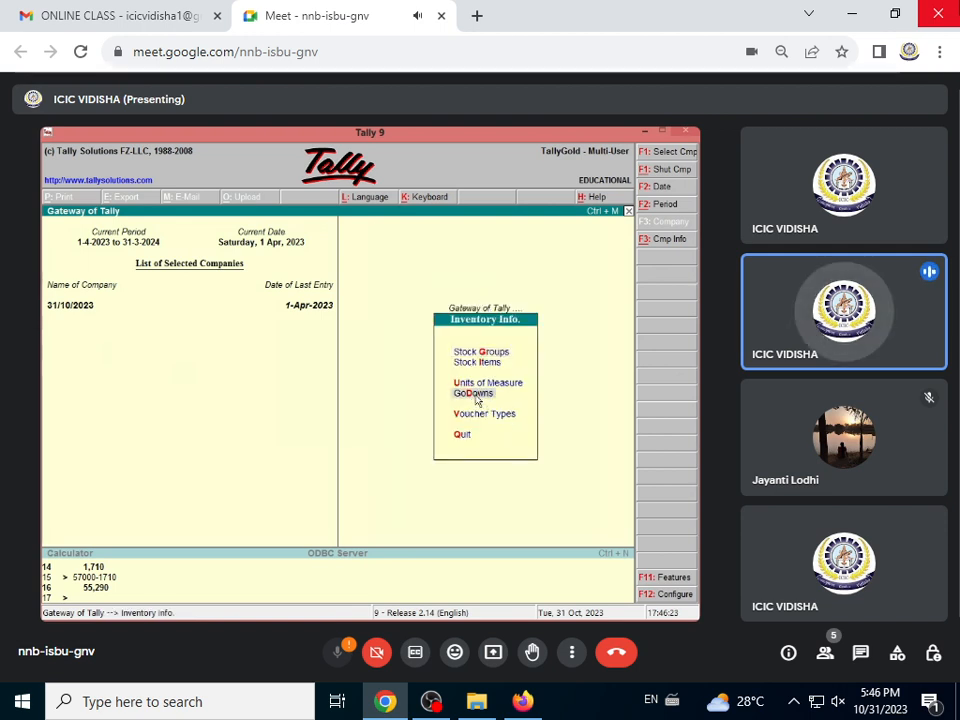
left_click(458, 393)
key("Return")
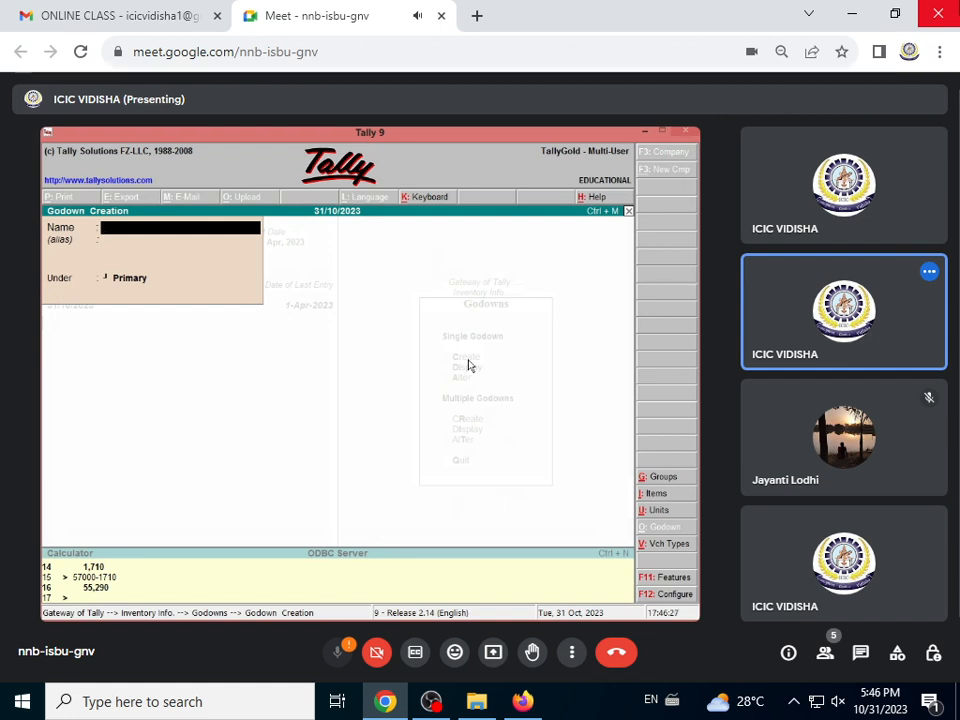
type("GOW")
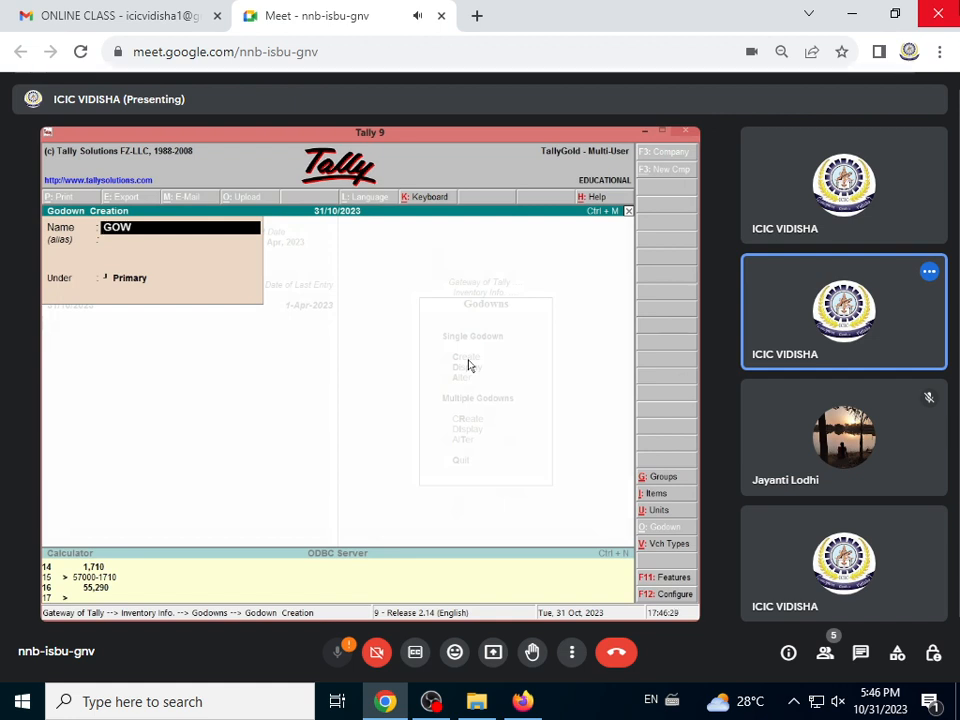
key("BackSpace")
type("DOWN 1")
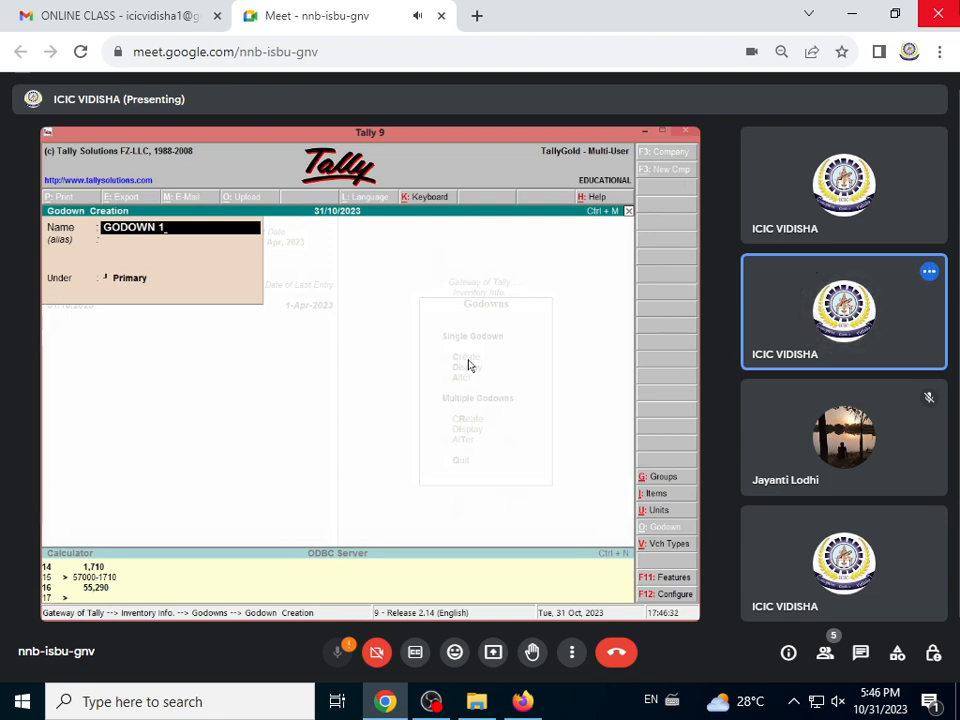
key("Return")
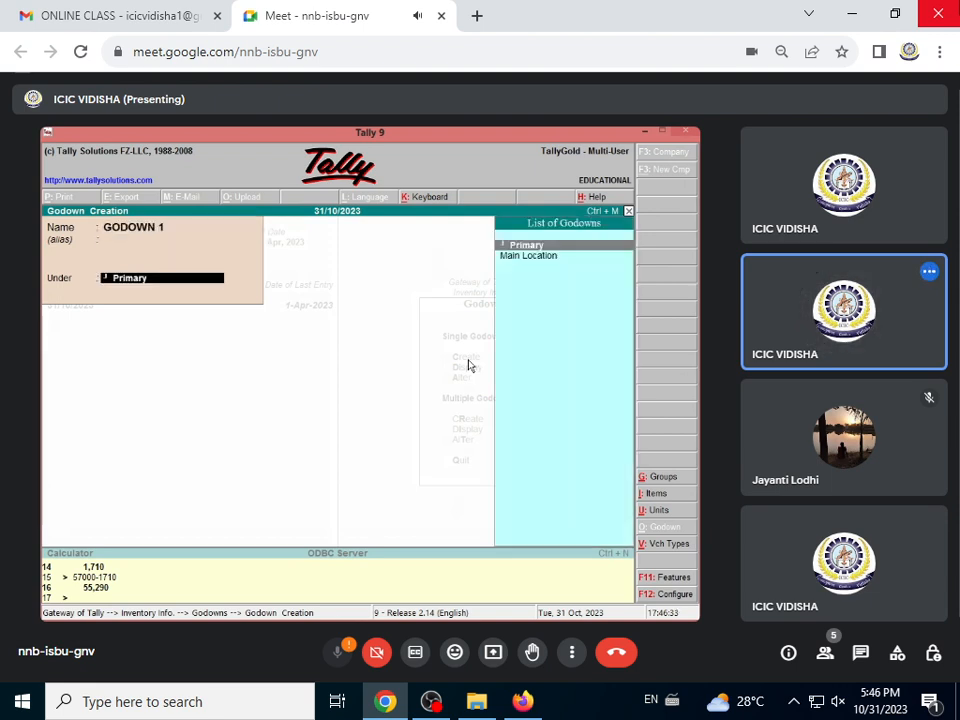
key("Return")
key("Return")
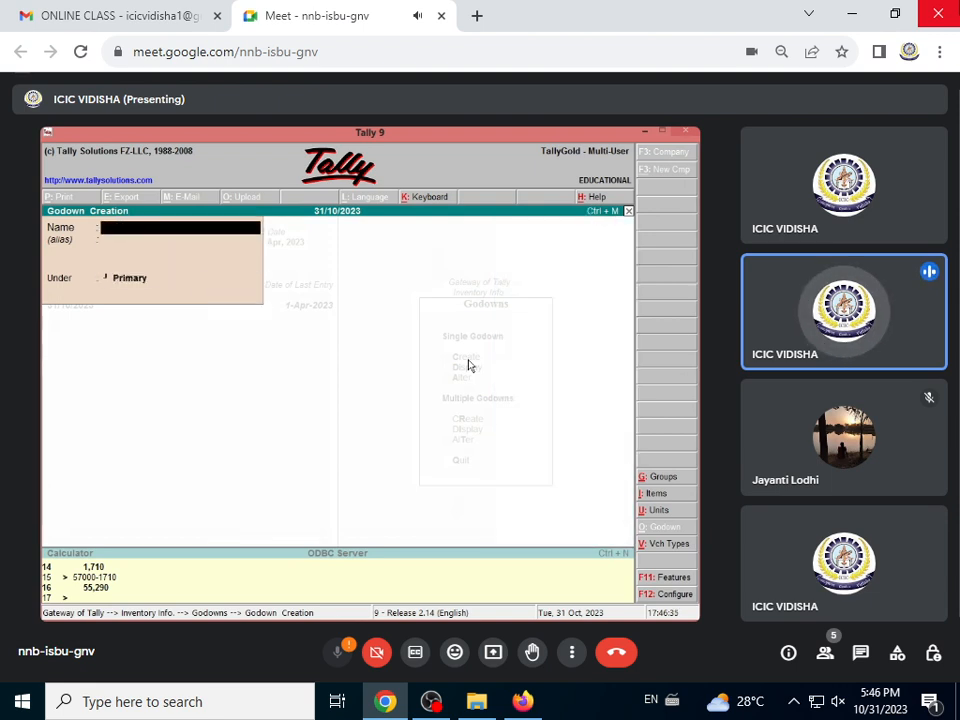
Step: Create a second godown named GODOWN 2 under Primary and return to the Gateway of Tally
type("GODOWN")
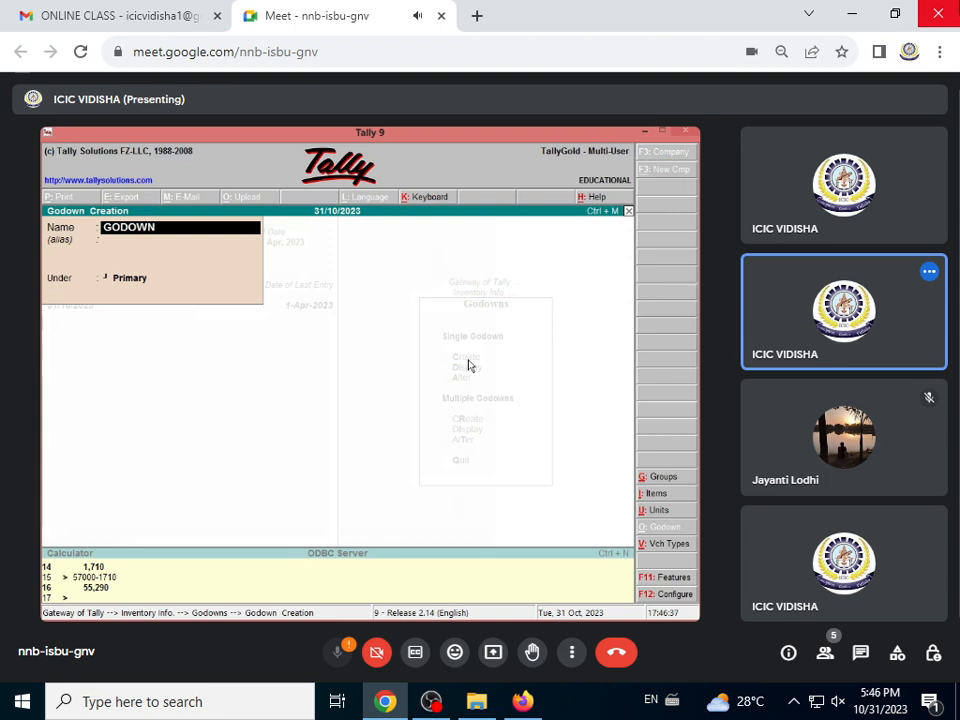
type(" 2")
key("Return")
key("Return")
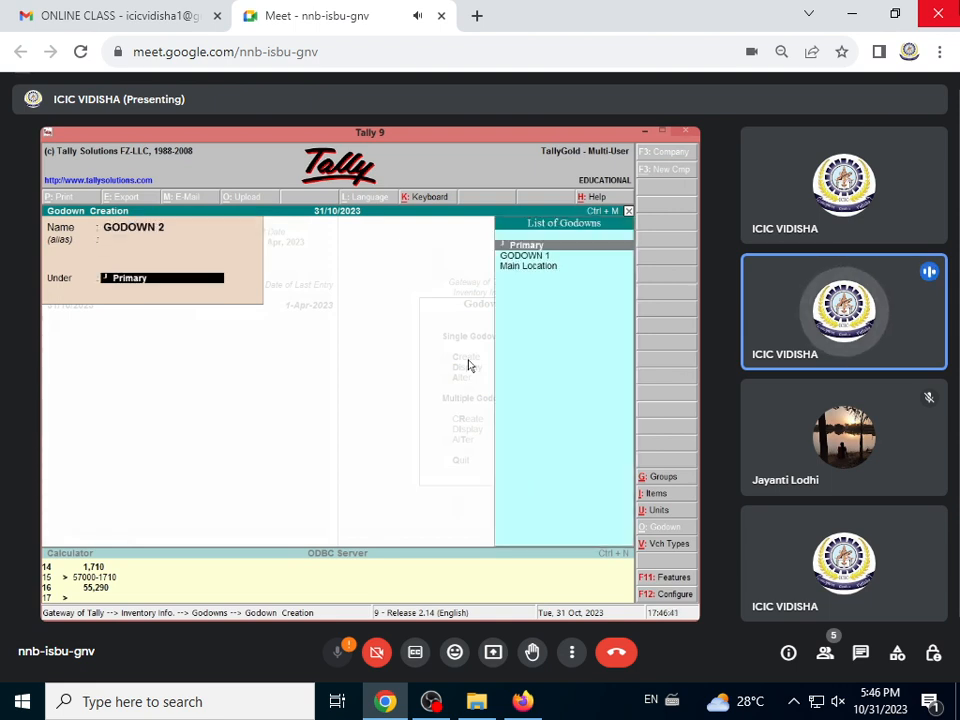
key("Return")
key("Return")
key("Escape")
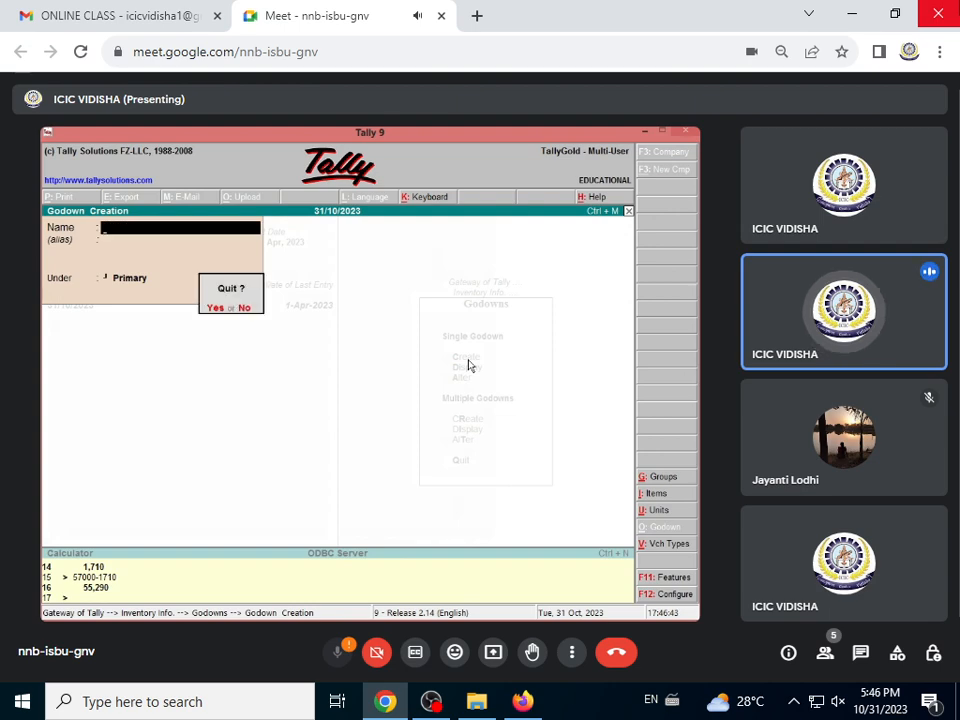
key("Return")
key("Escape")
key("Escape")
key("Escape")
key("Escape")
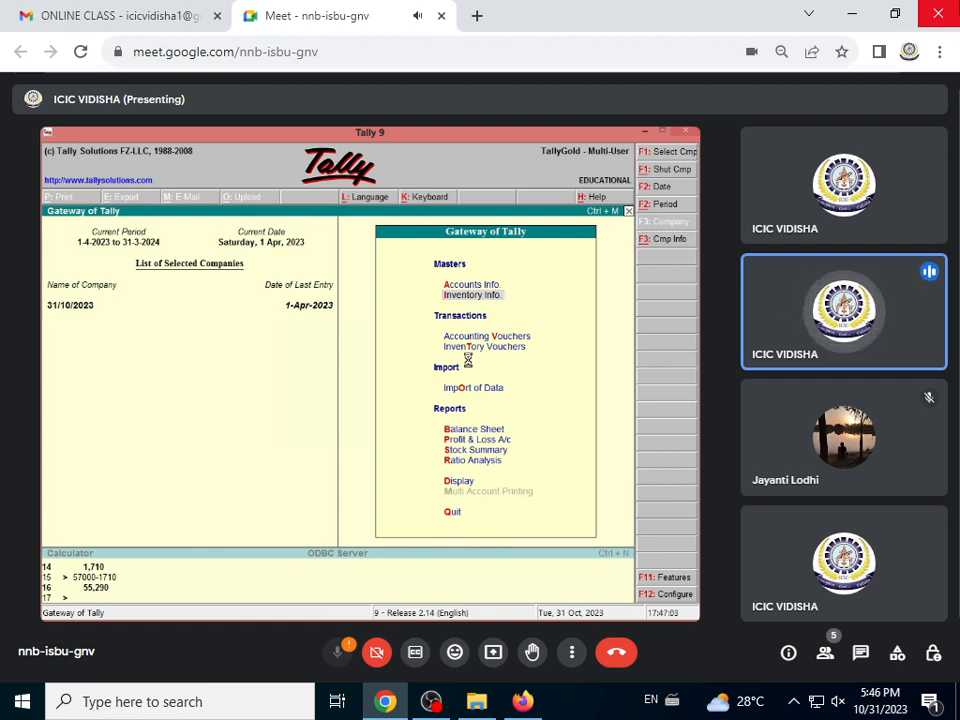
Step: Start a stock journal and enter 8 pieces of PROJECTOR from Main Location at 40,000.00 each as the first source item
key("t")
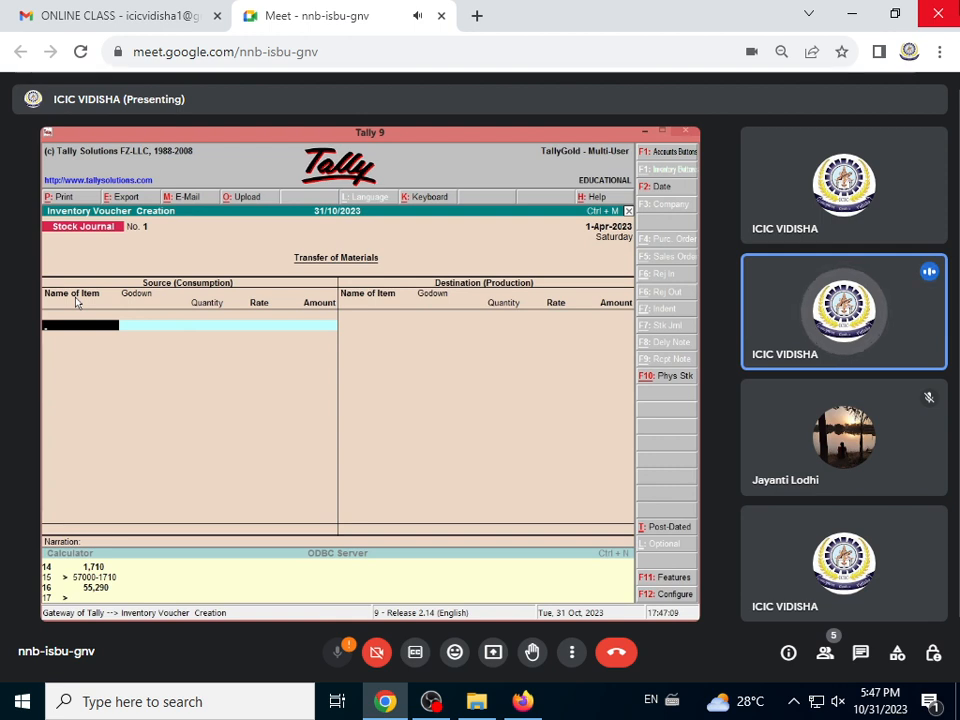
type("P")
key("Return")
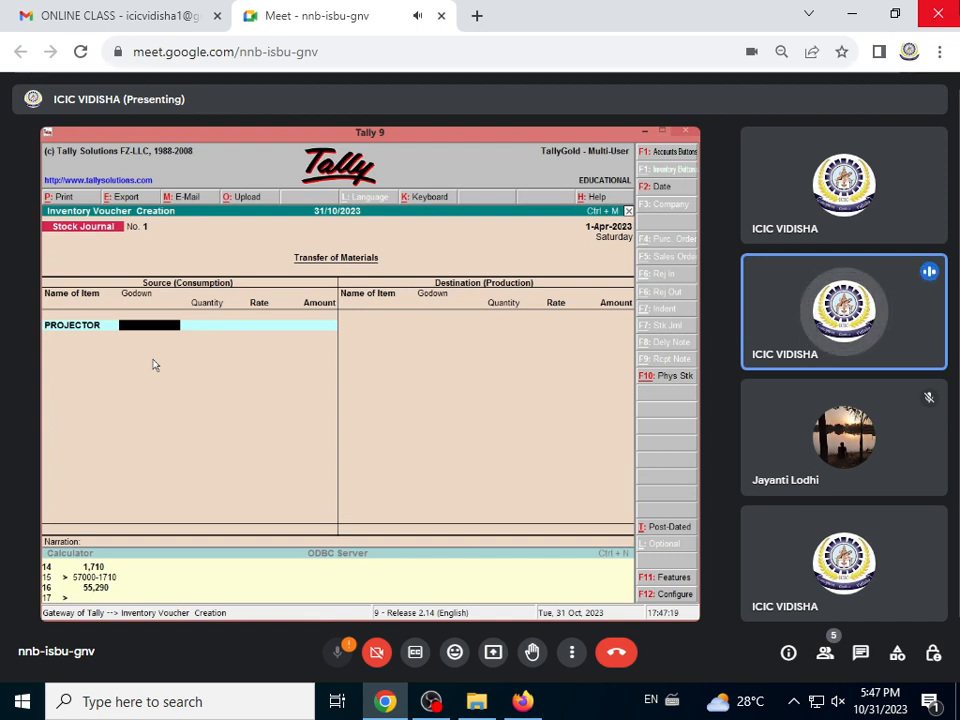
type("M")
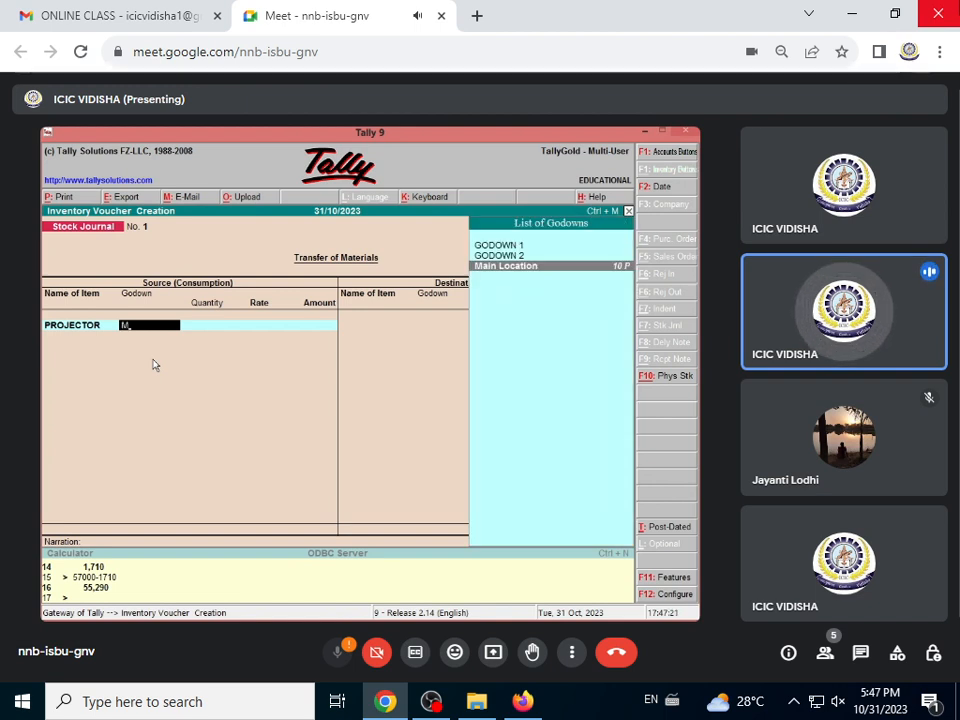
key("Return")
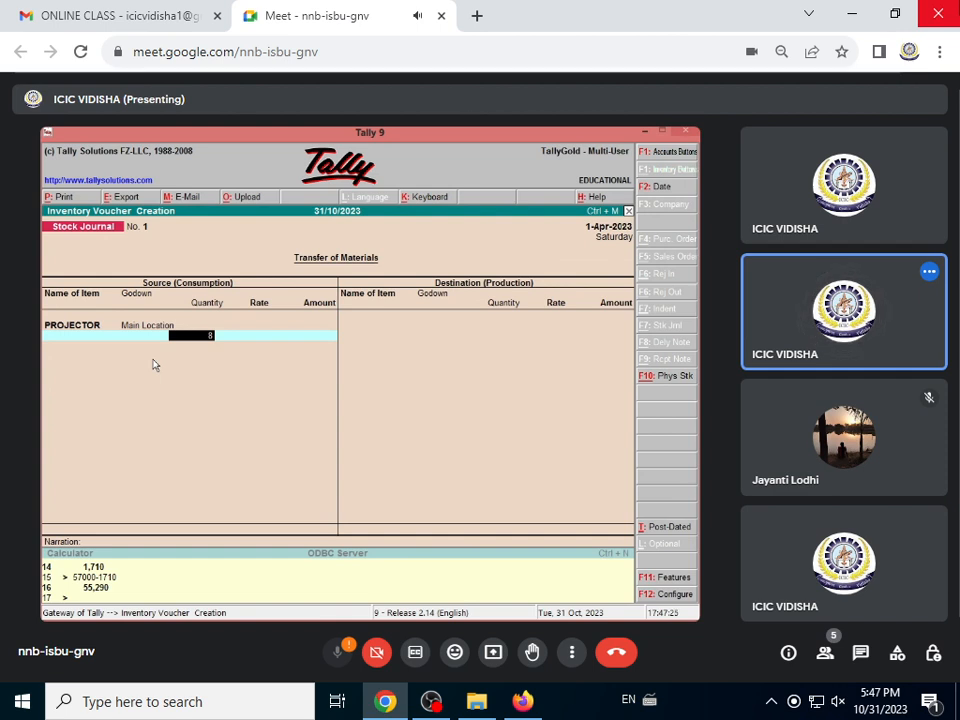
type("8")
key("Return")
key("Return")
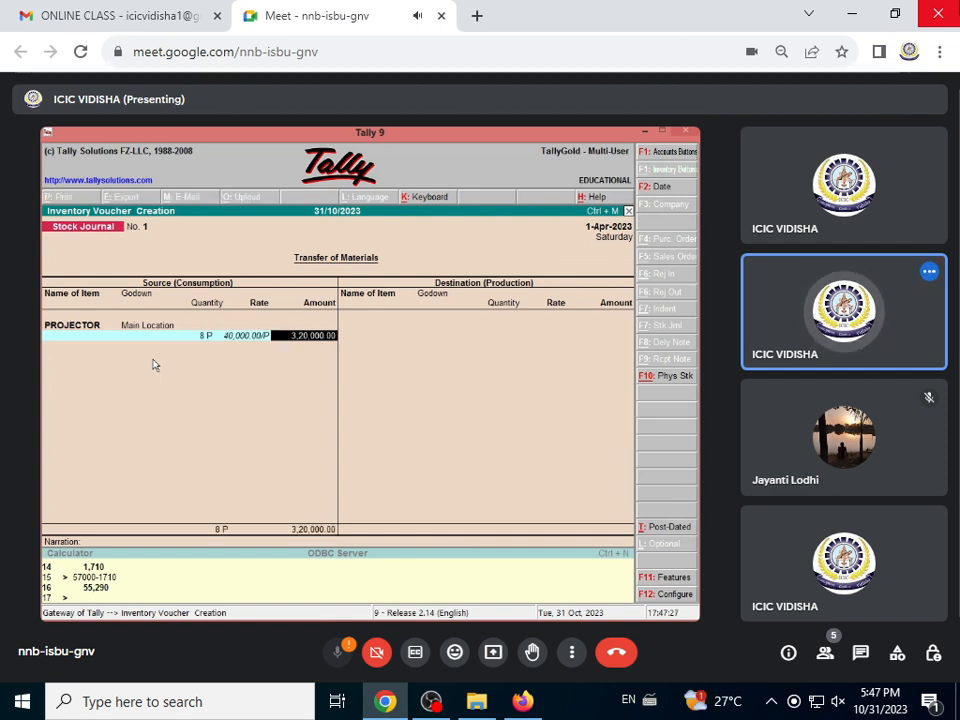
key("Return")
Step: Add 5 pieces of TABLE from Main Location at 2,000.00 each as a source item and end the source list
type("T")
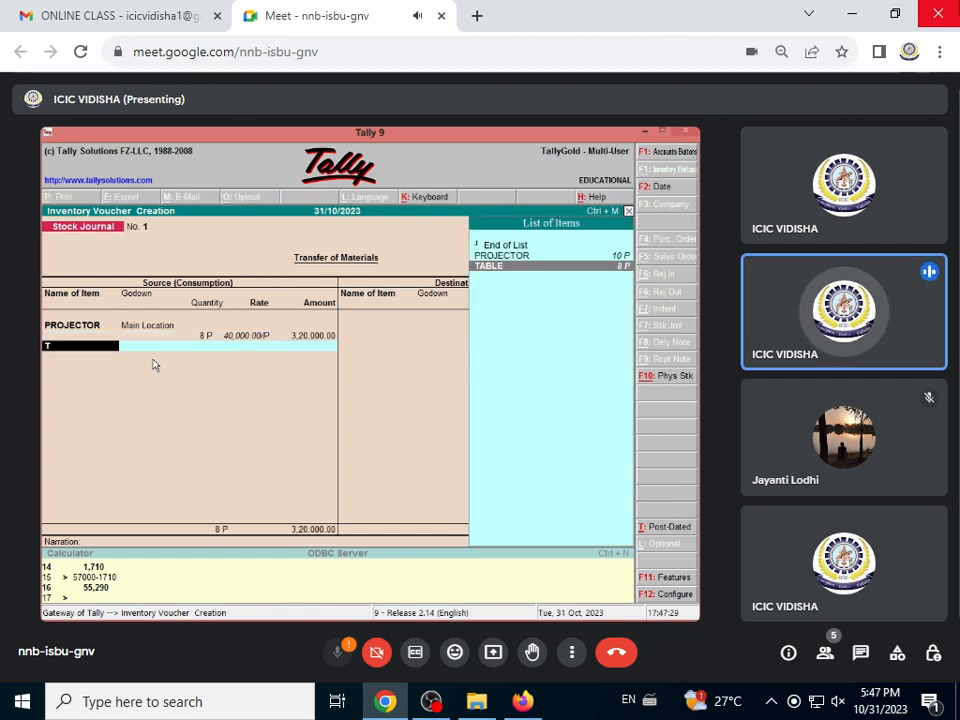
key("Return")
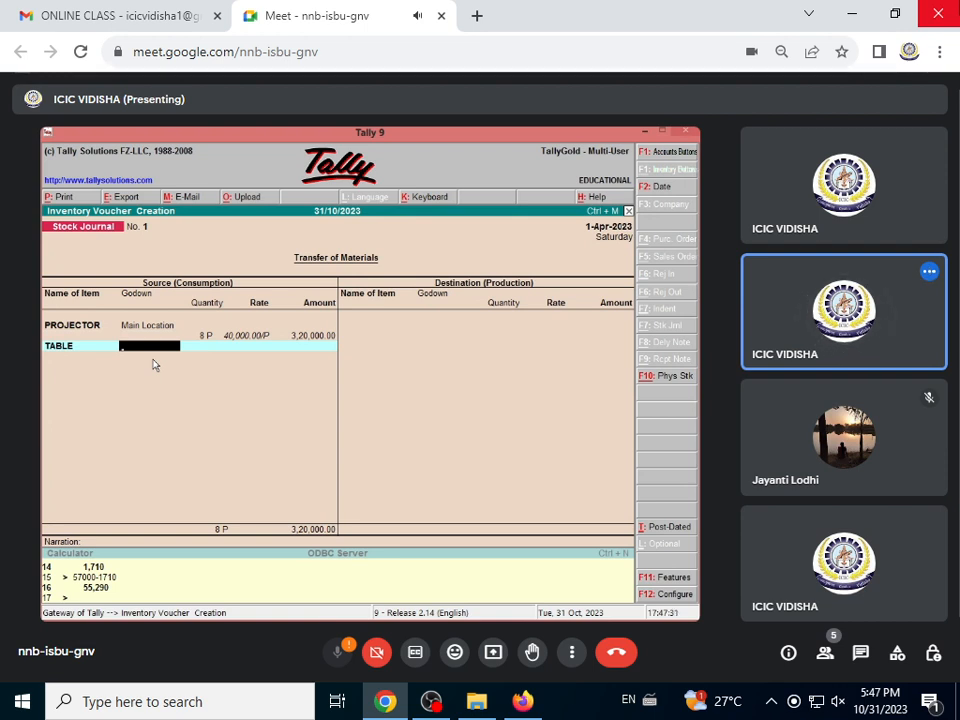
type("M")
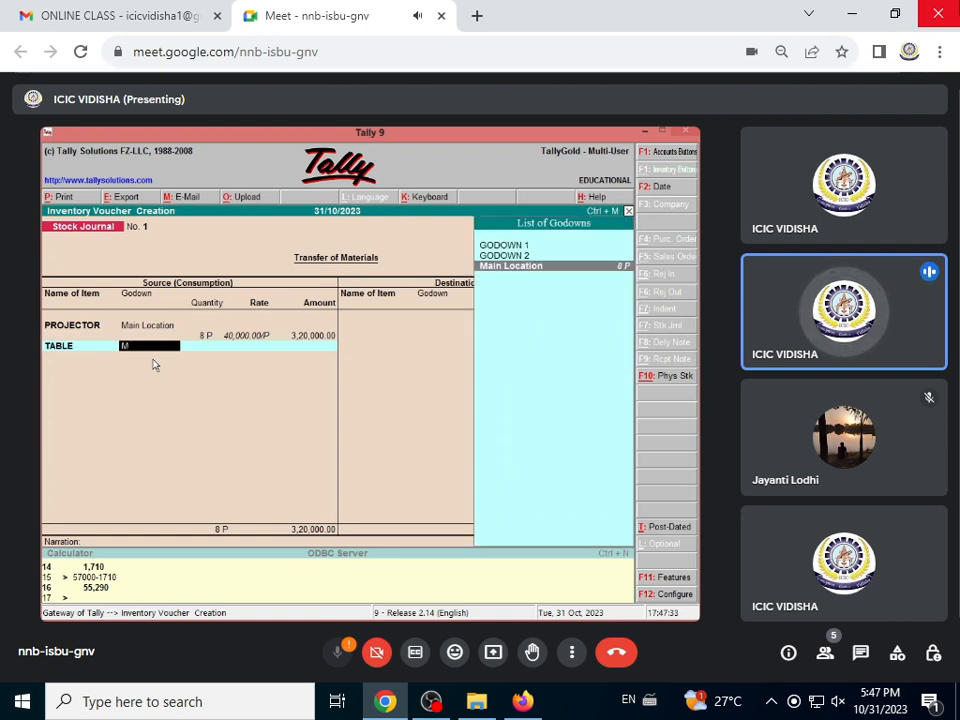
key("Return")
type("5")
key("Return")
key("Return")
key("Return")
key("Return")
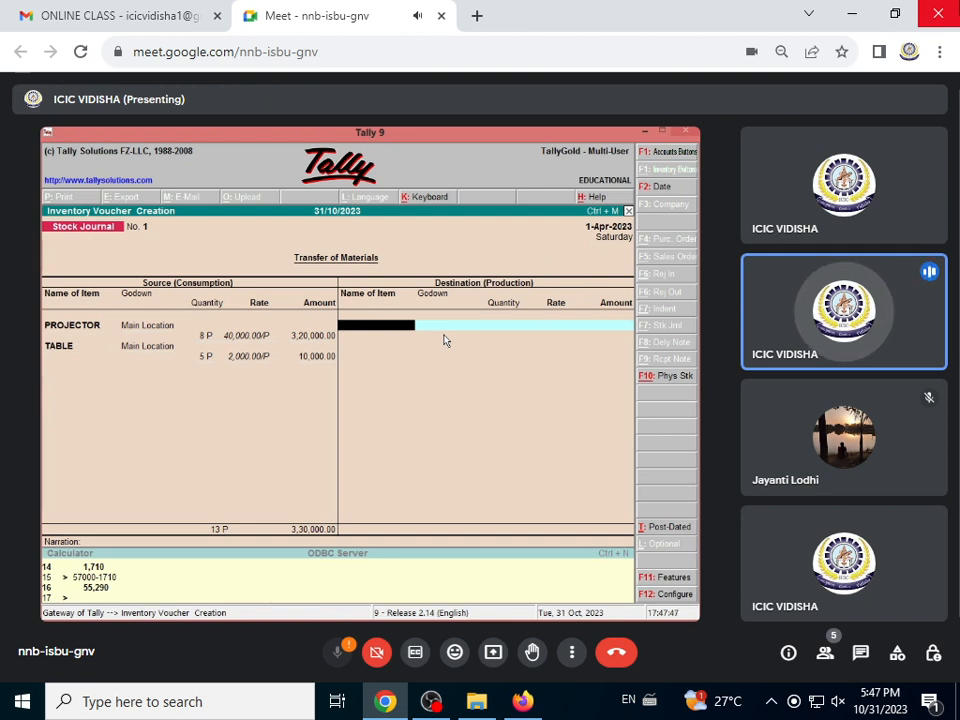
Step: Enter 8 pieces of PROJECTOR into GODOWN 1 at 40,000.00 each as the first destination item
type("P")
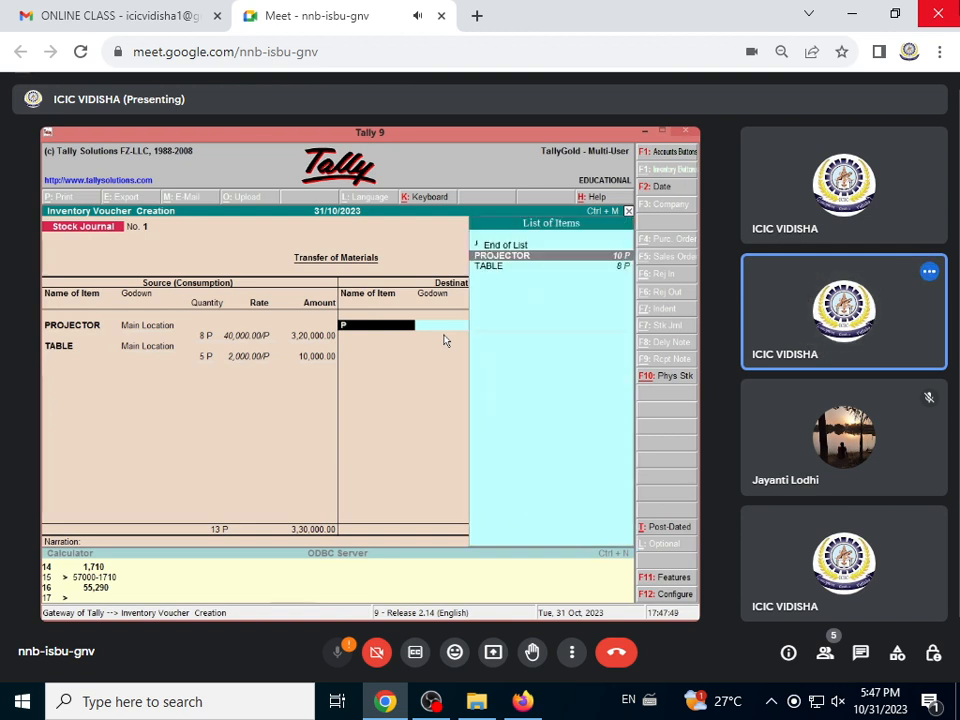
key("Return")
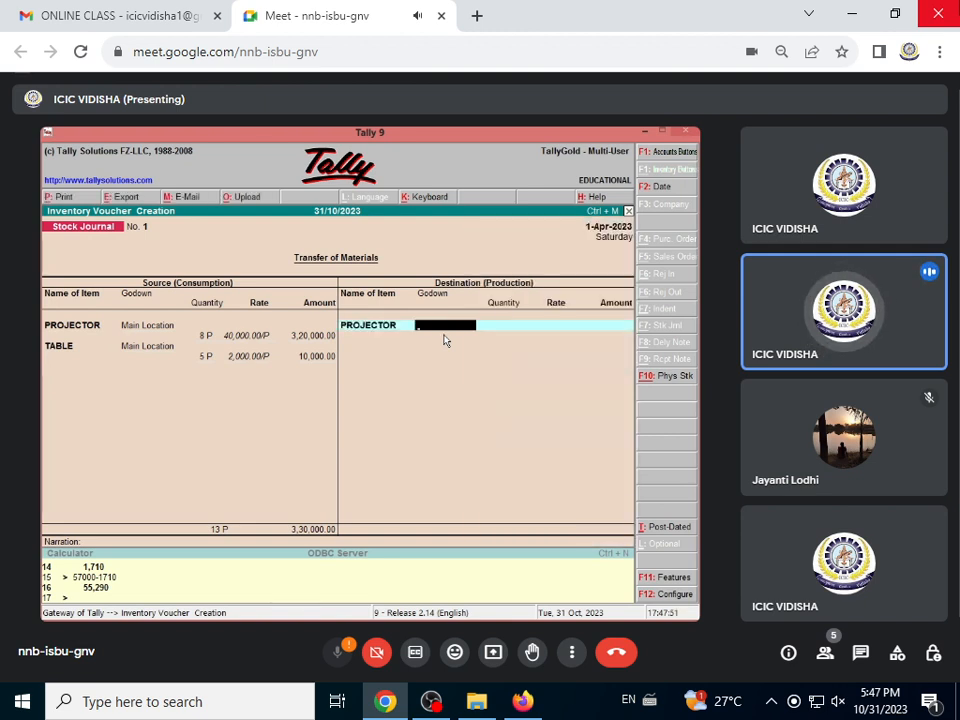
type("G")
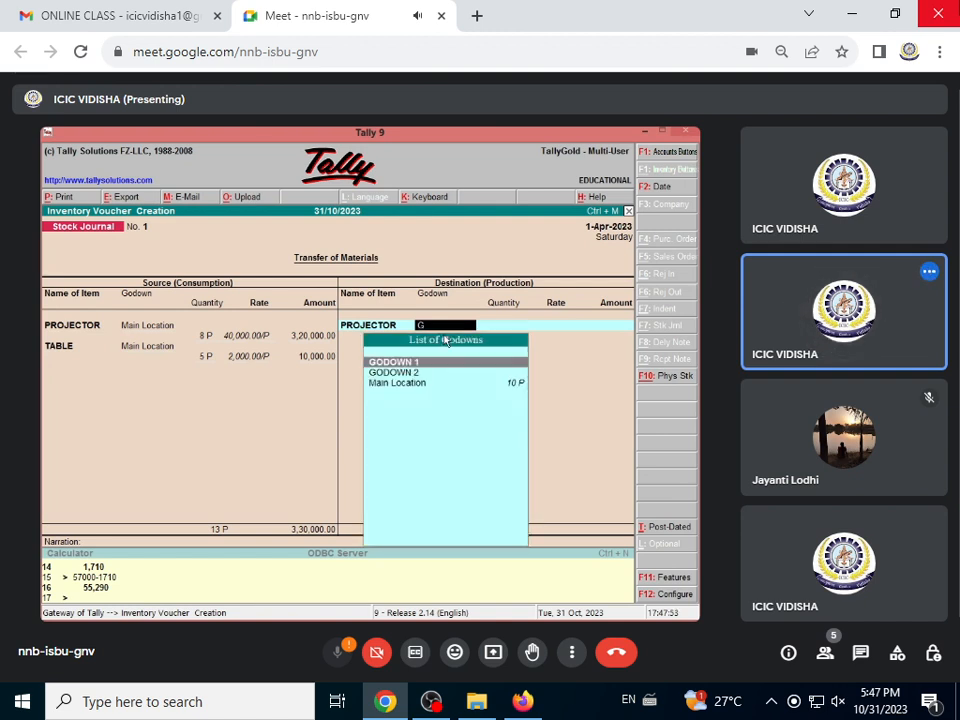
key("Return")
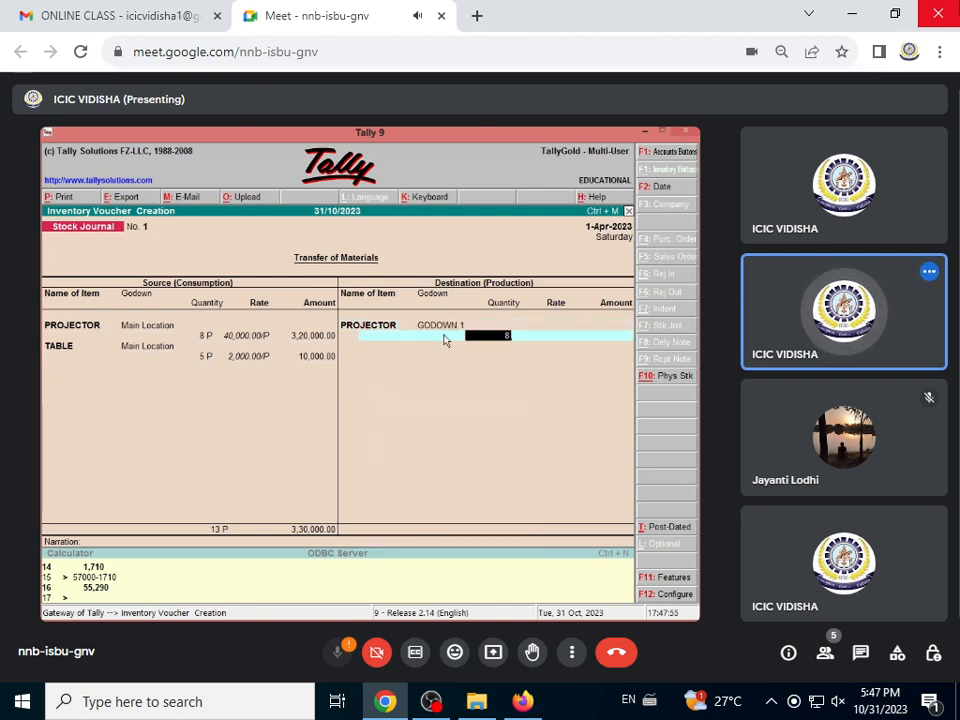
type("8")
key("Return")
key("Return")
key("Return")
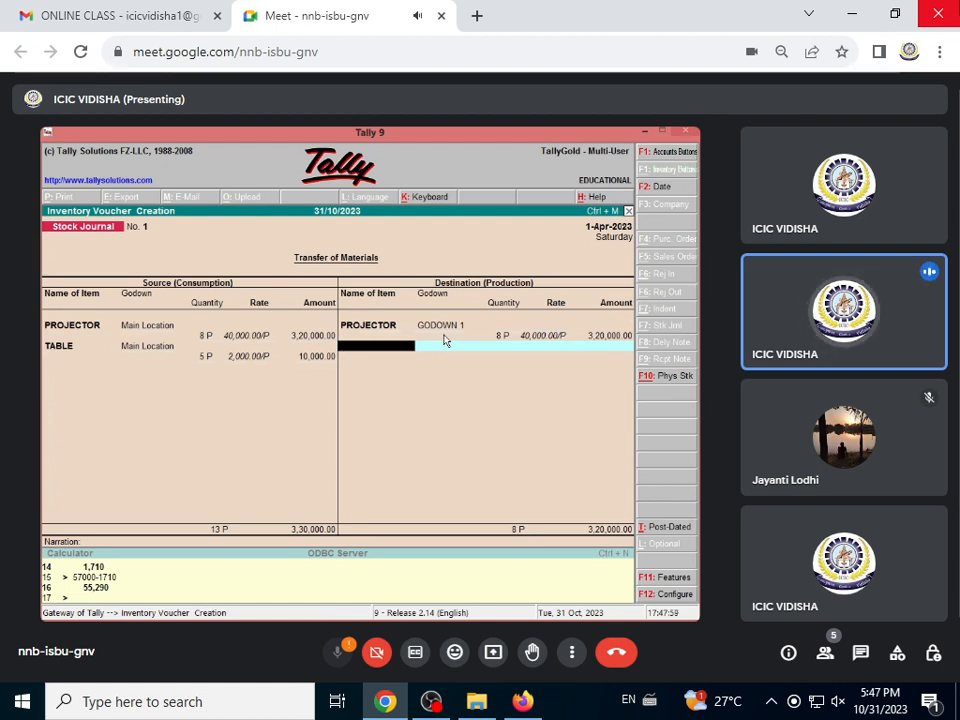
Step: Add 5 pieces of TABLE into GODOWN 2 at 2,000.00 each as the second destination item
type("T")
key("Return")
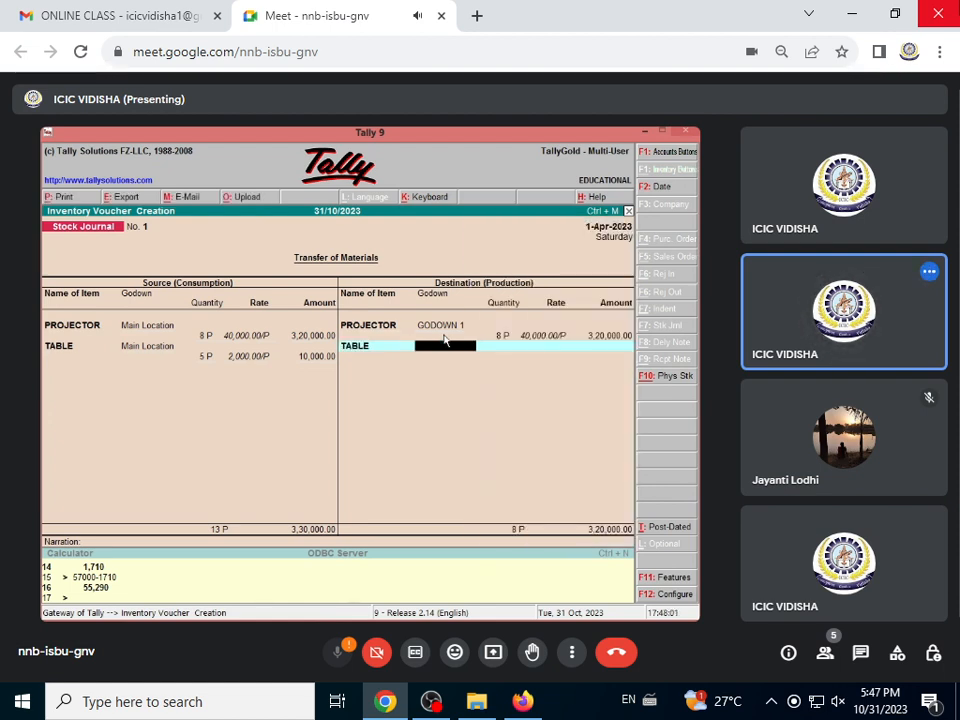
type("G")
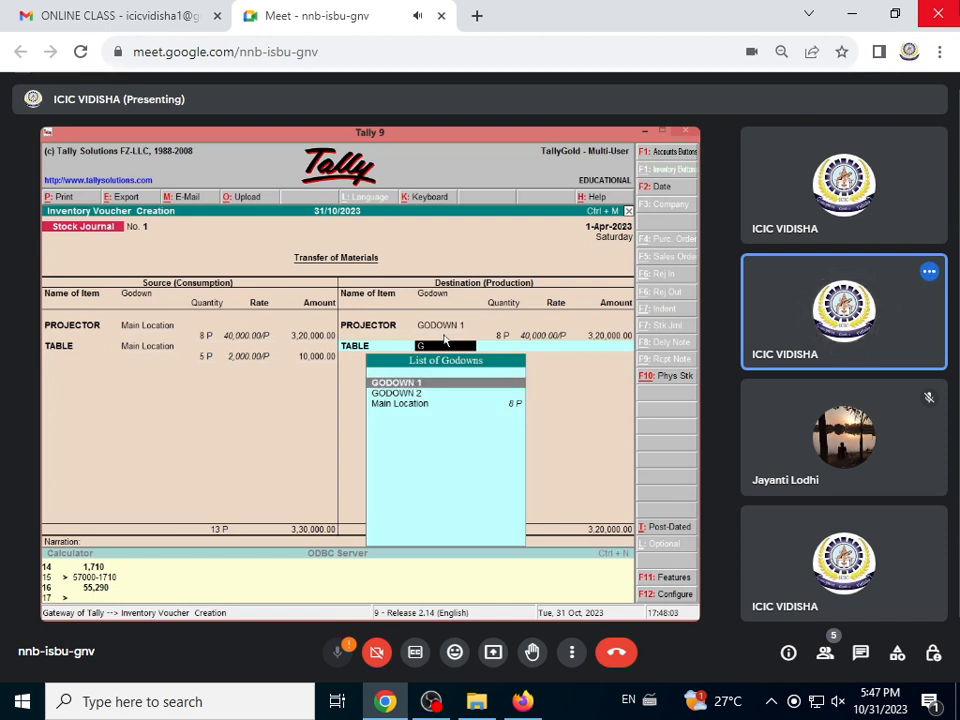
key("Down")
key("Return")
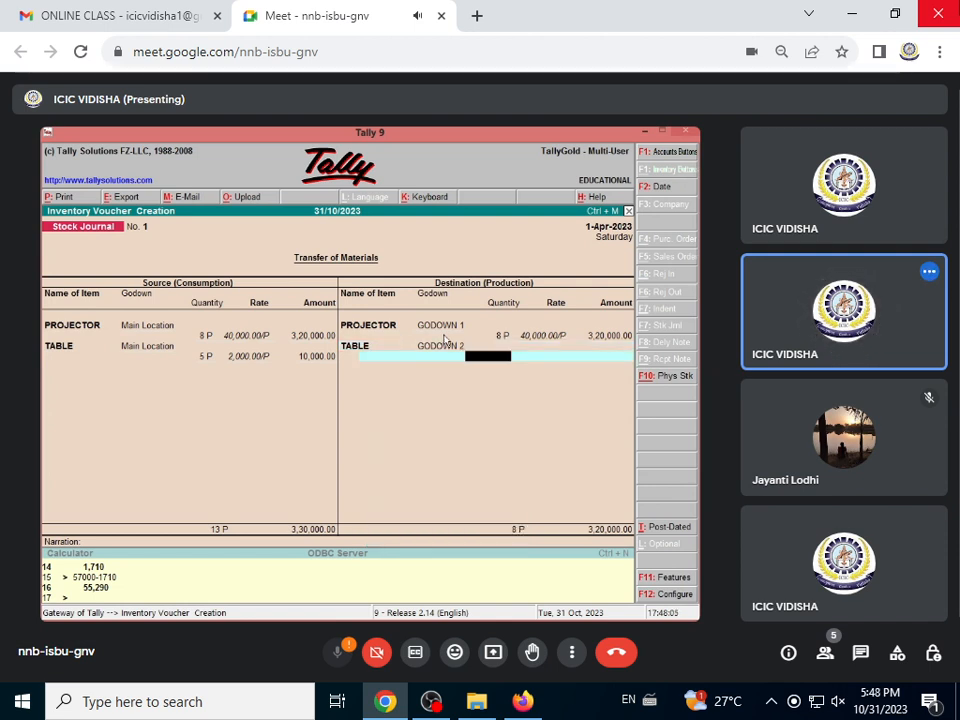
type("5")
key("Return")
key("Return")
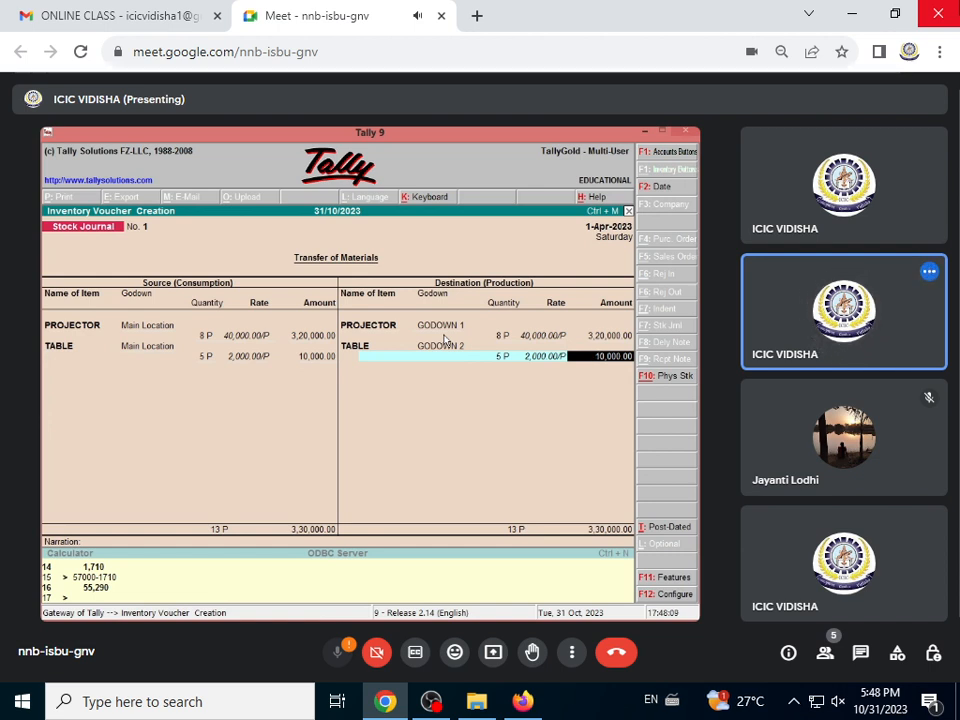
key("Return")
Step: Save the stock journal without a narration and return to the Gateway of Tally
key("Return")
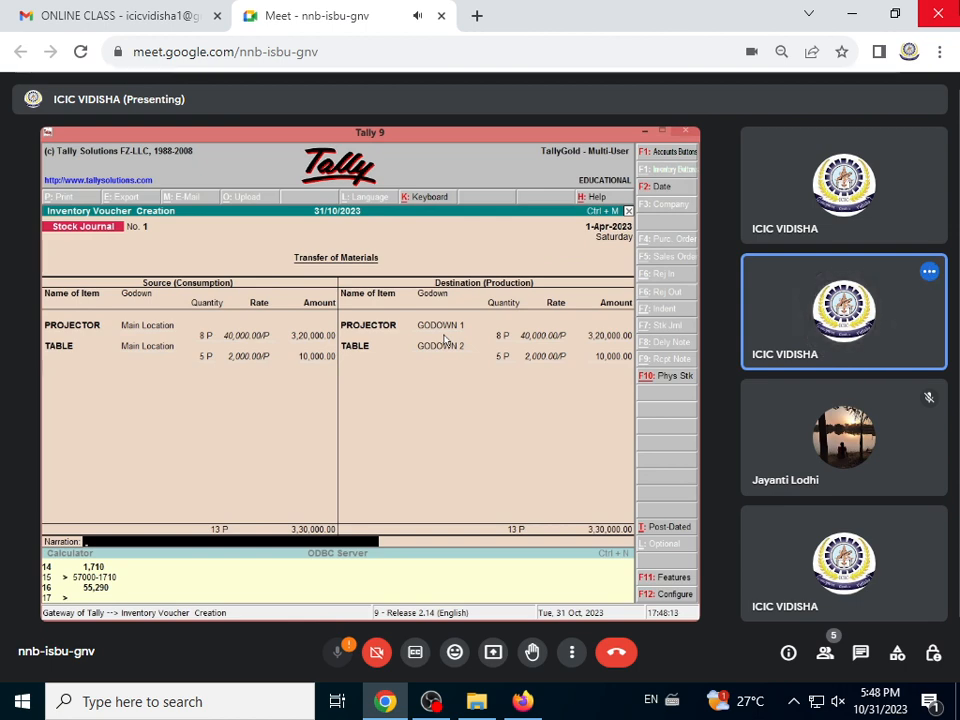
key("Return")
key("Return")
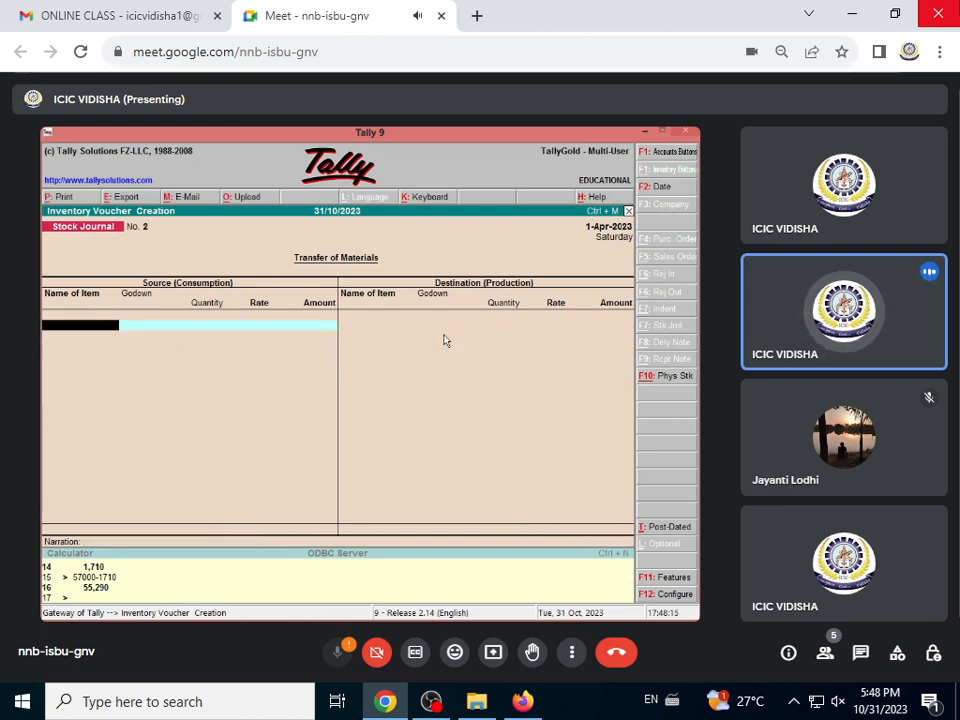
key("Escape")
key("Return")
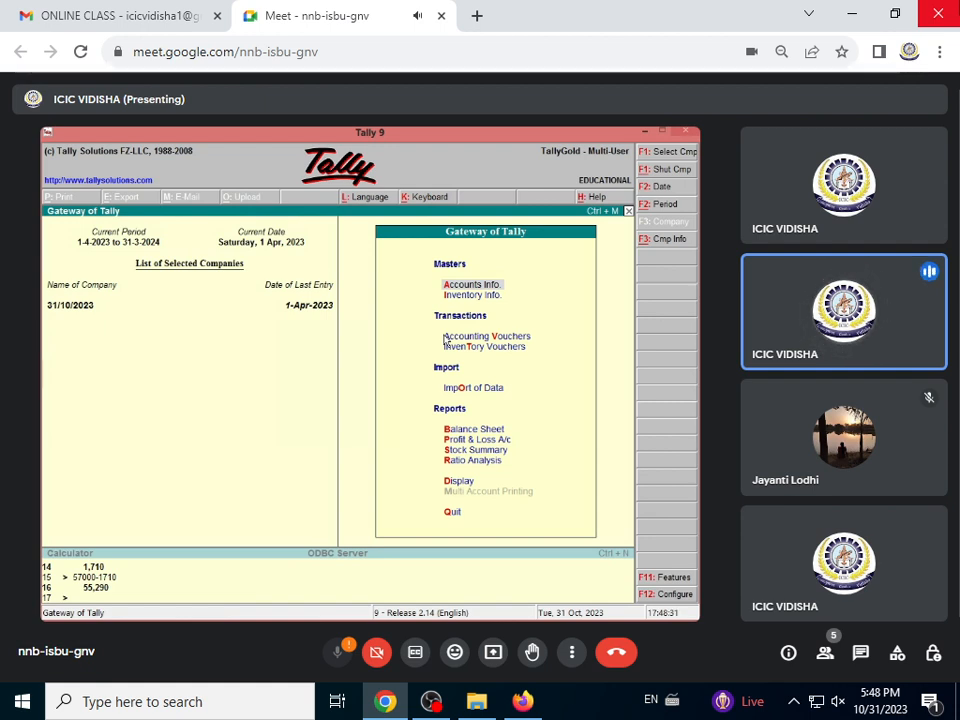
Step: Start a contra voucher that credits Cash with 50,000 and debits BANK A/C
left_click(445, 339)
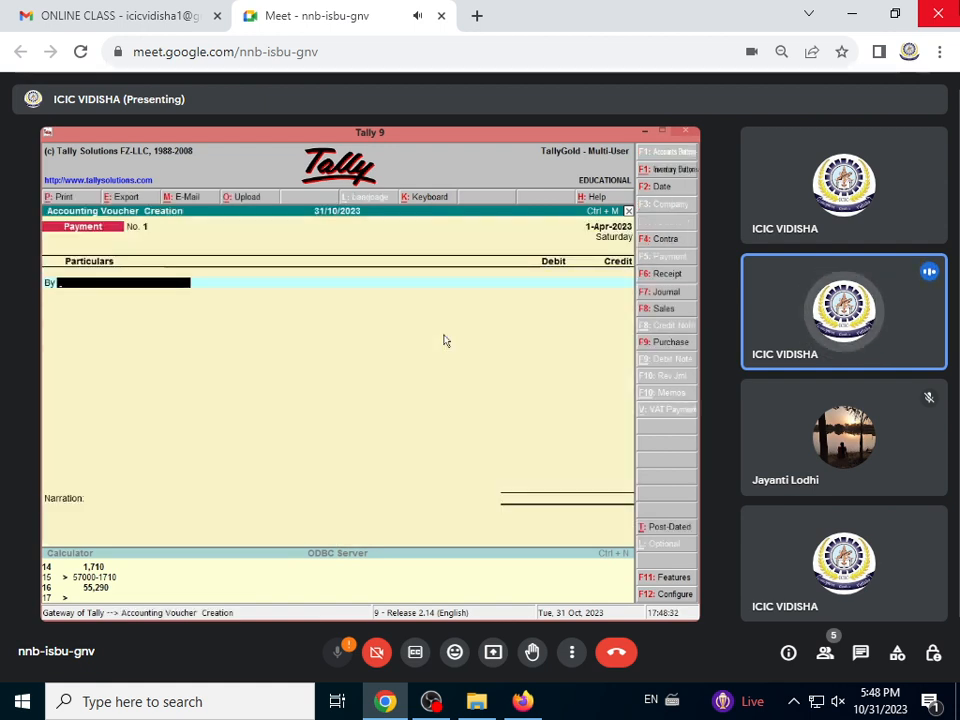
left_click(676, 243)
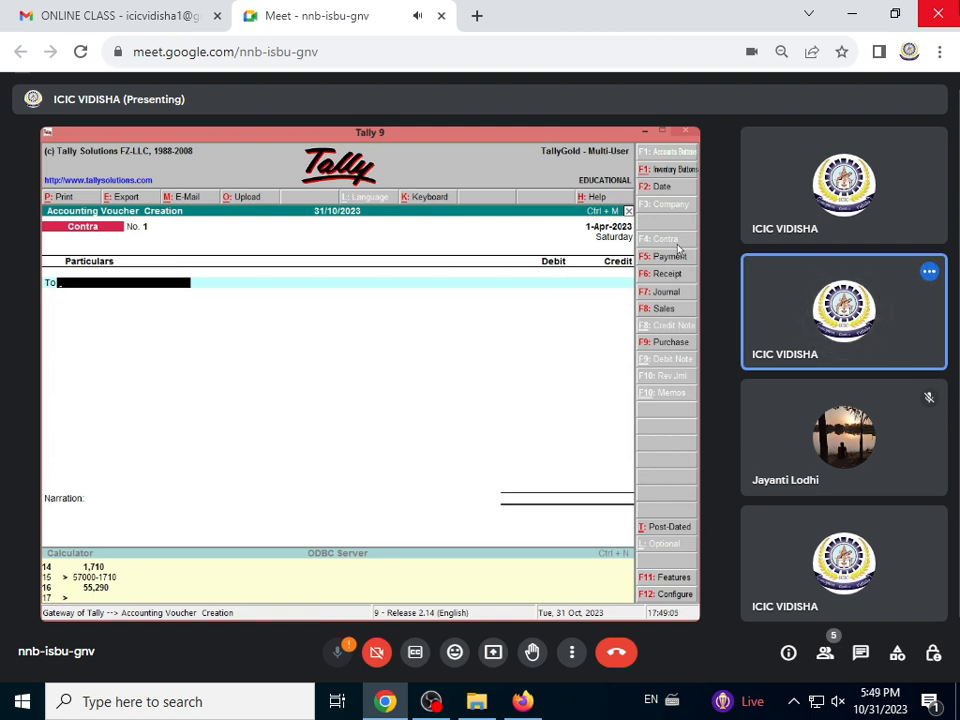
type("C")
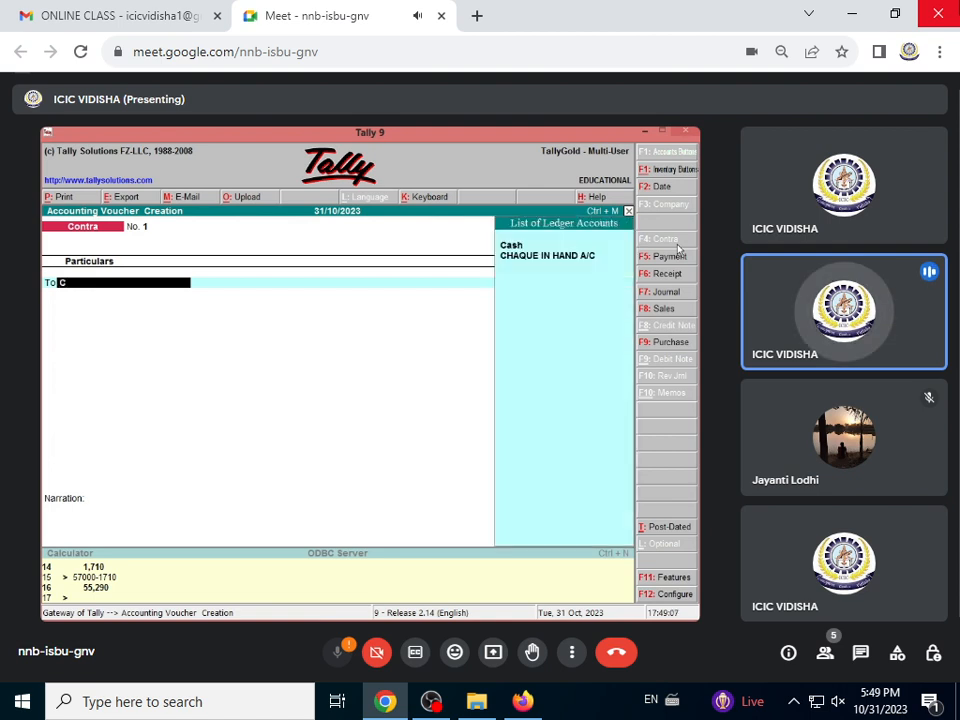
key("Return")
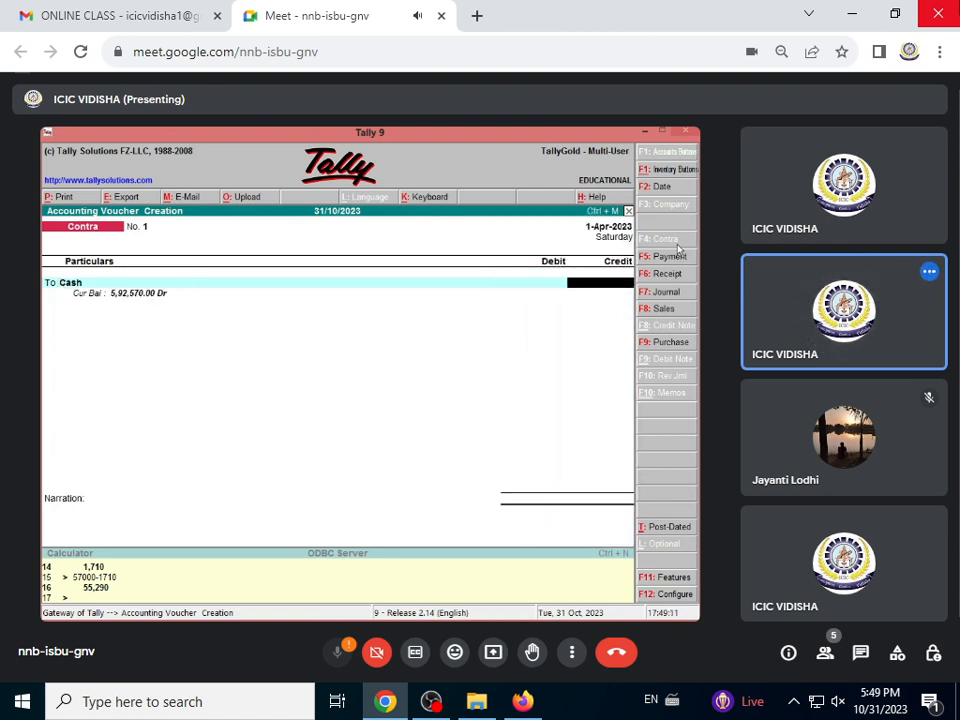
type("50000")
key("Return")
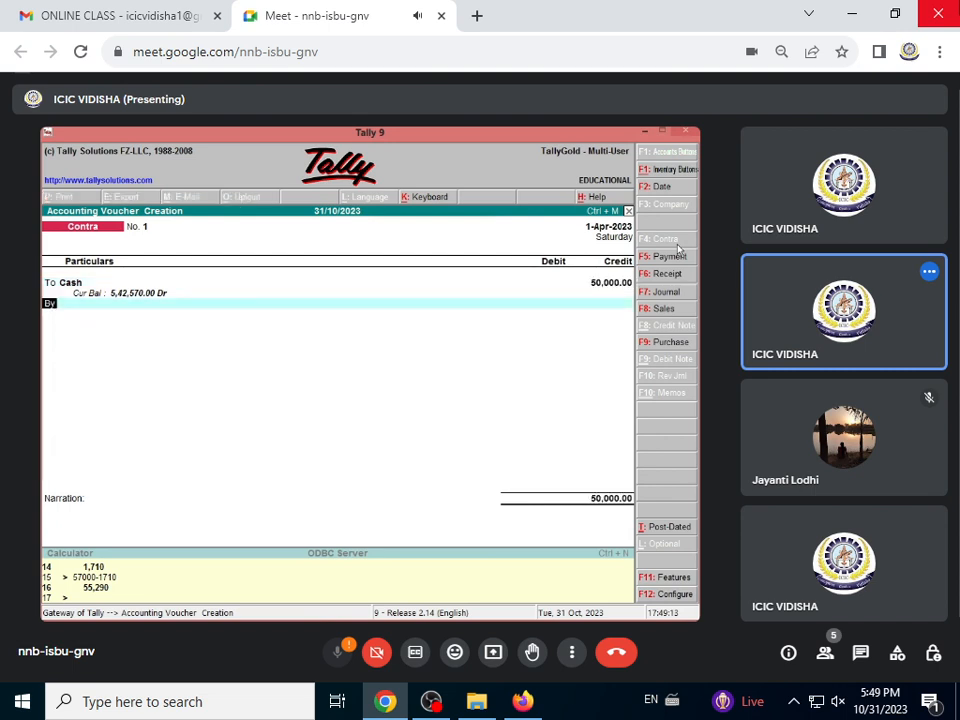
type("b")
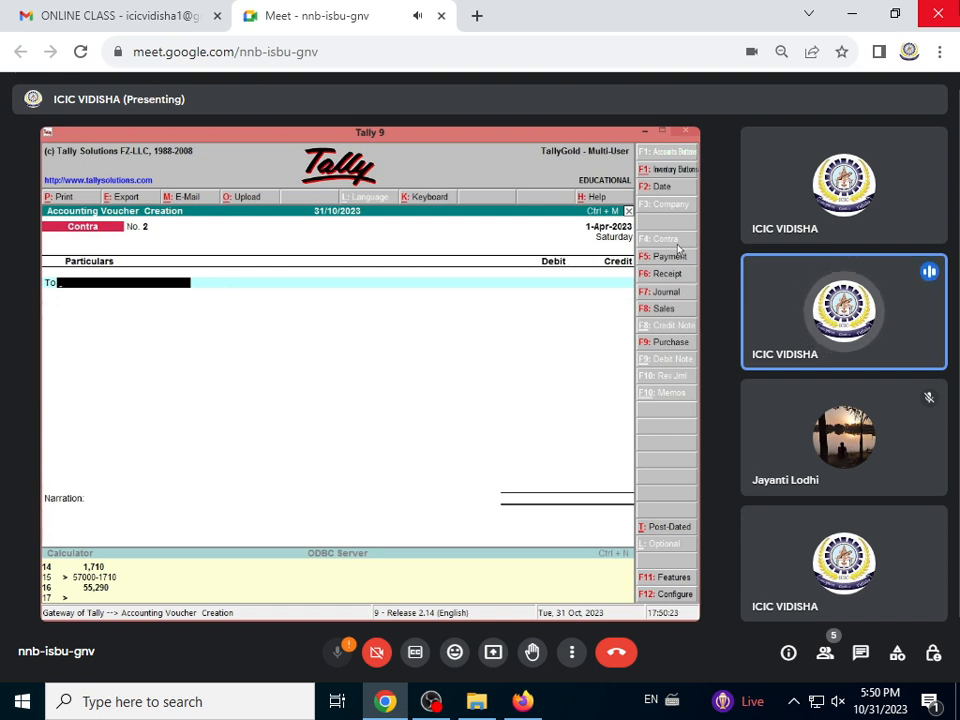
Step: Record a contra voucher withdrawing 30,000 from BANK A/C to Cash, leaving the narration and cheque number blank
type("B")
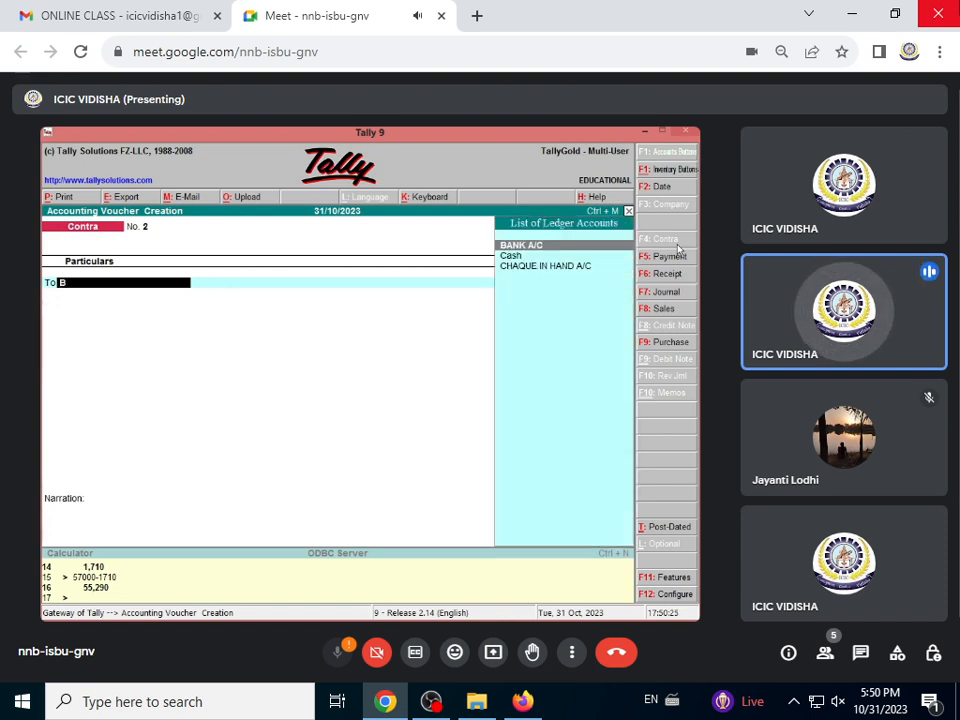
key("Return")
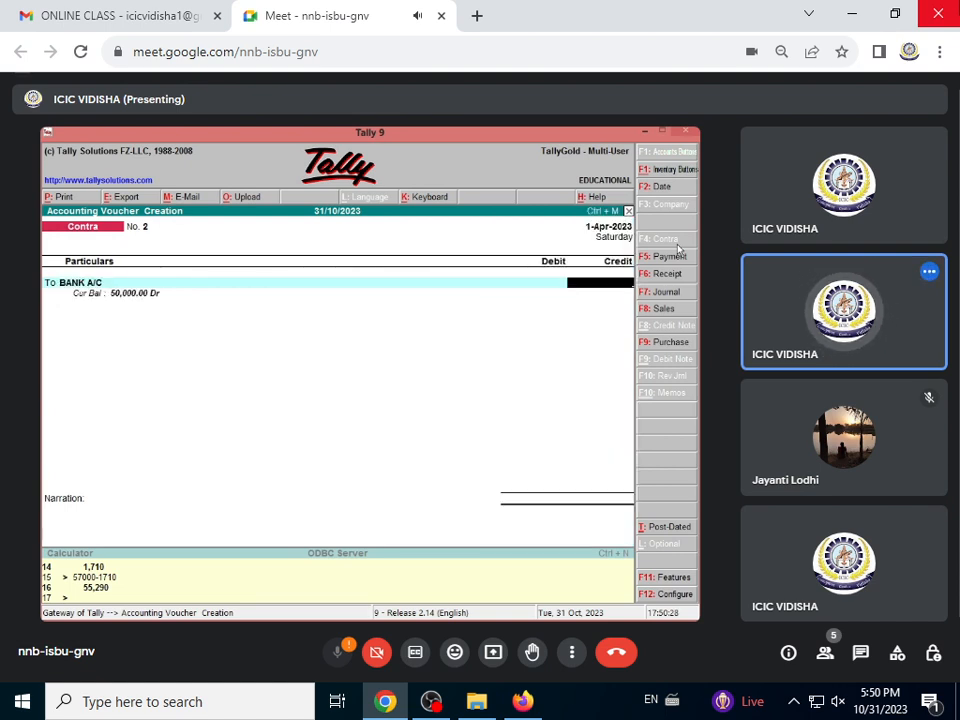
type("30,000")
key("Return")
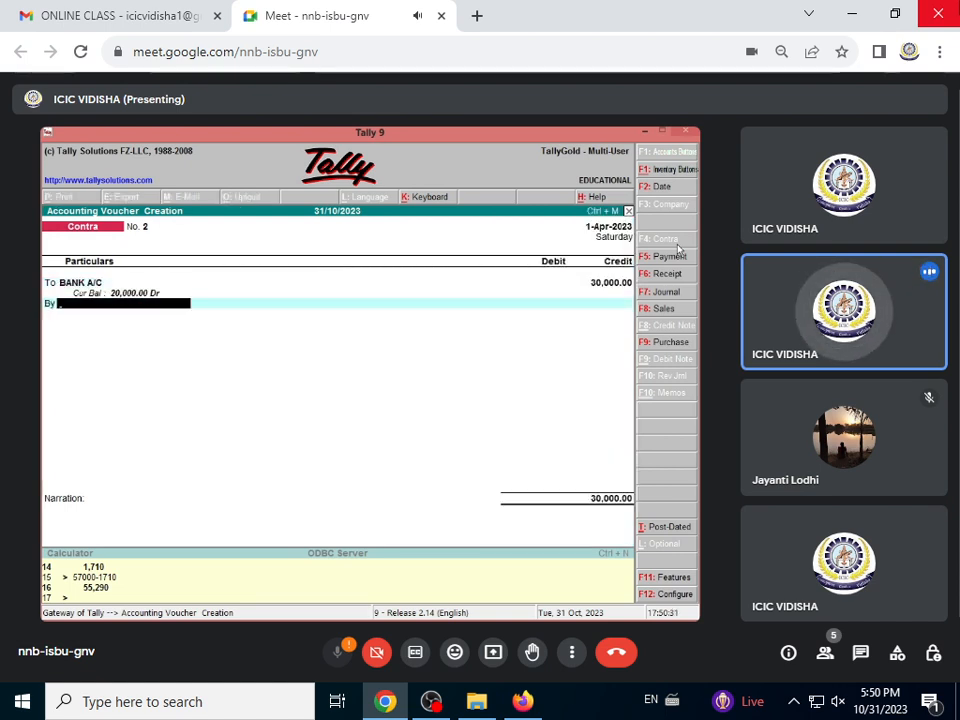
type("C")
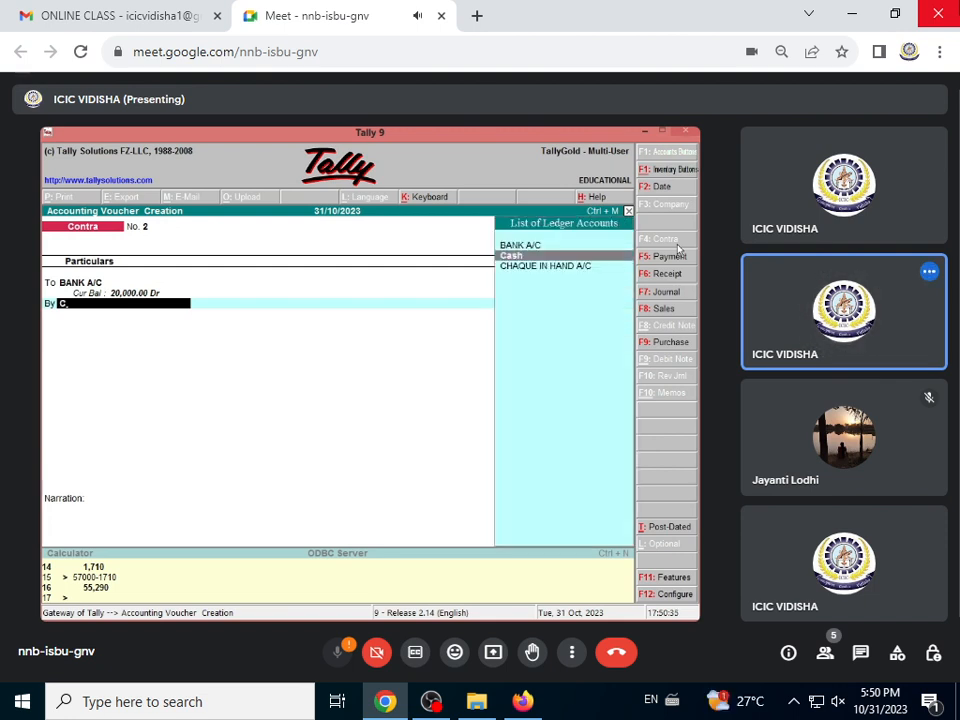
key("Return")
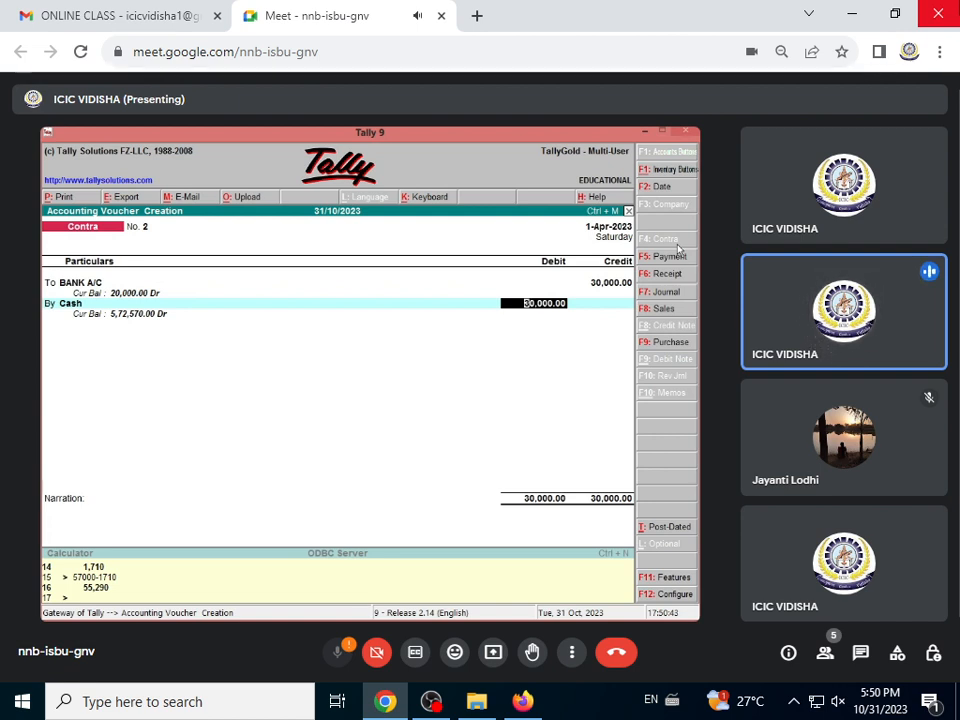
key("Return")
key("Return")
key("Return")
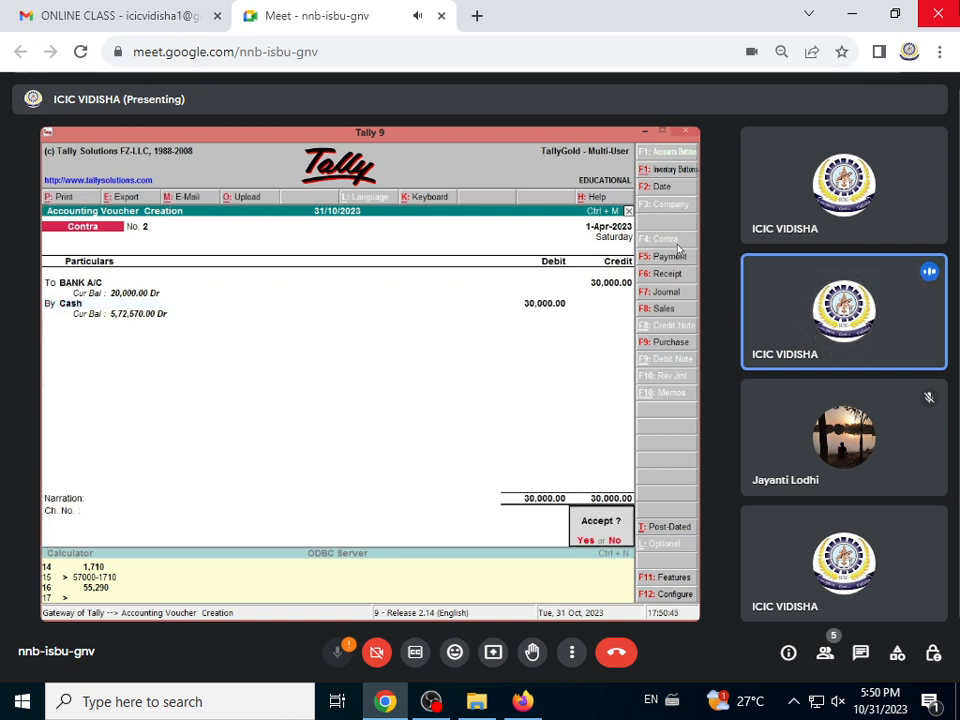
key("Return")
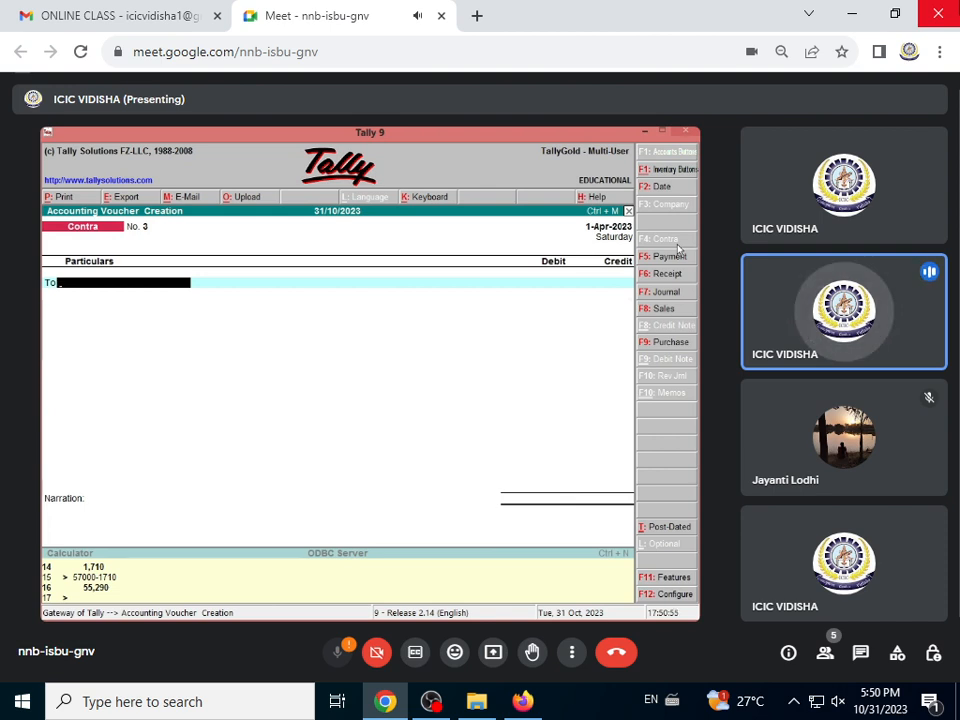
Step: Credit CHAQUE IN HAND A/C with 25,000 in the third contra voucher
type("C")
key("Down")
key("Down")
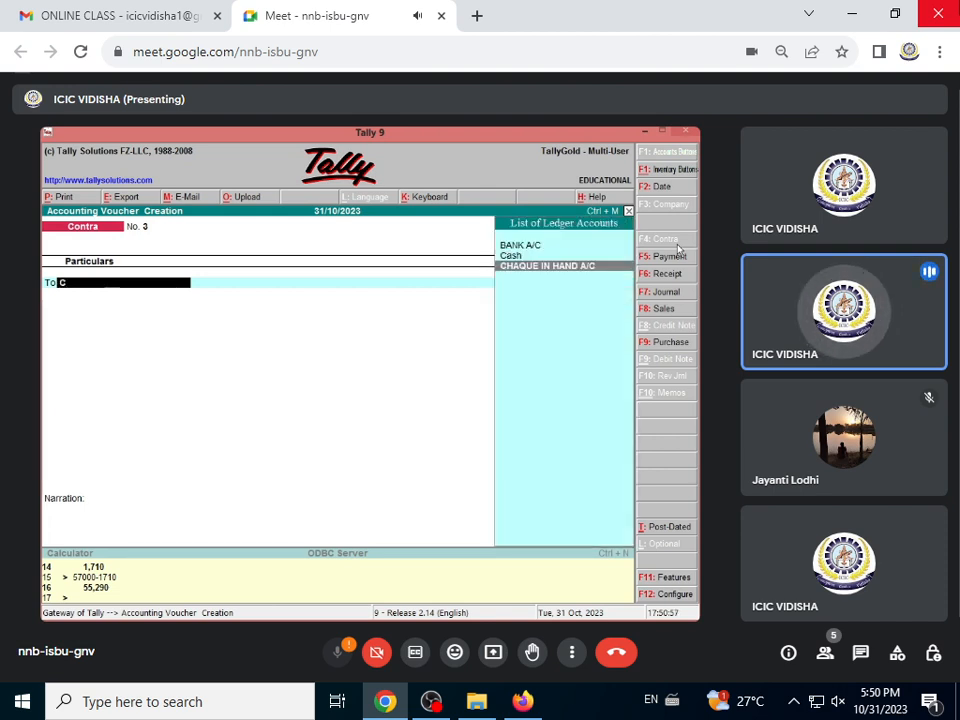
key("Return")
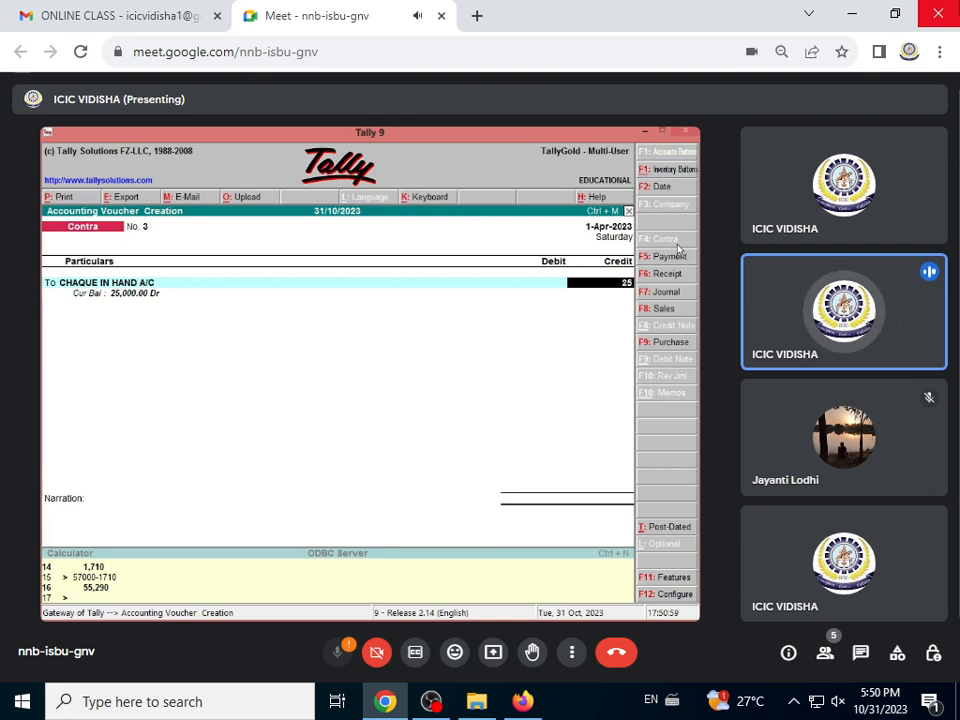
type("25000")
key("Return")
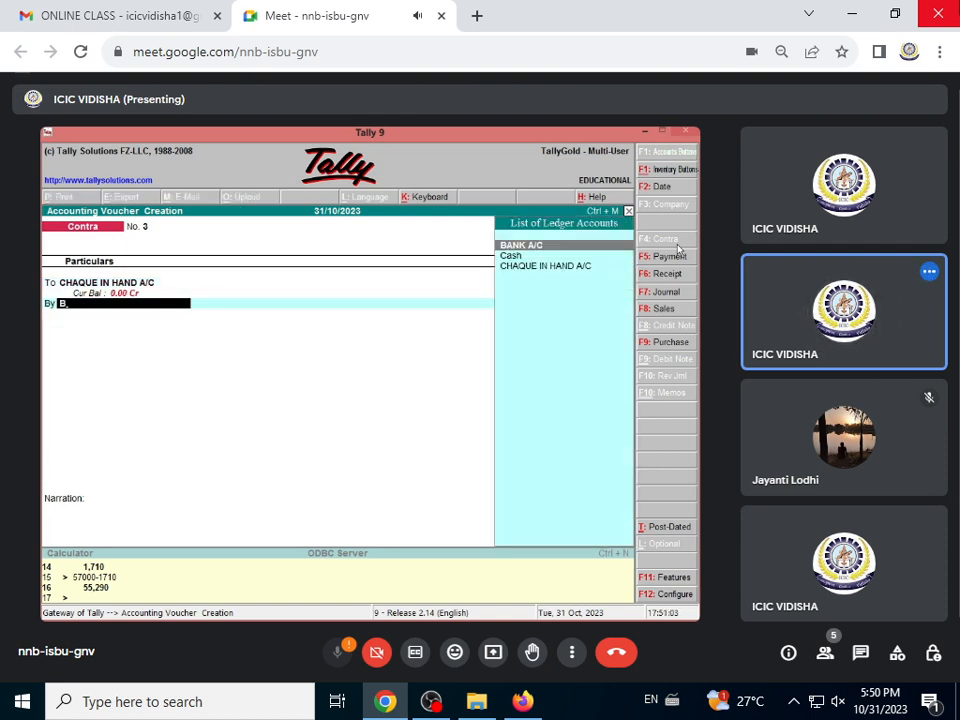
Step: Debit BANK A/C with 25,000, accept the contra voucher, and return to the Gateway of Tally
key("Return")
key("Return")
key("Return")
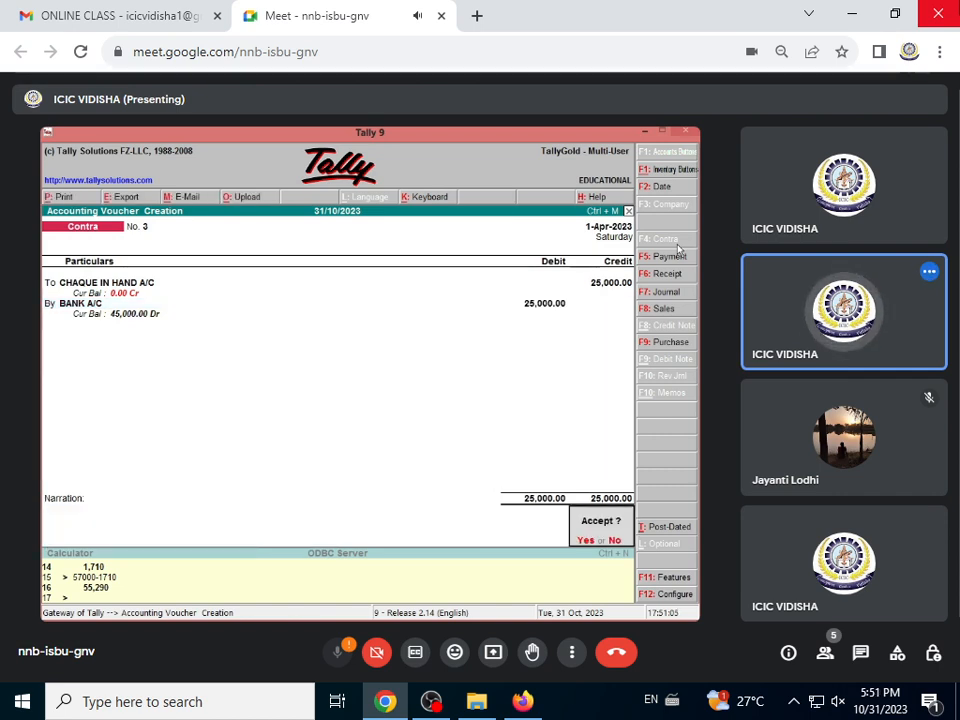
key("Return")
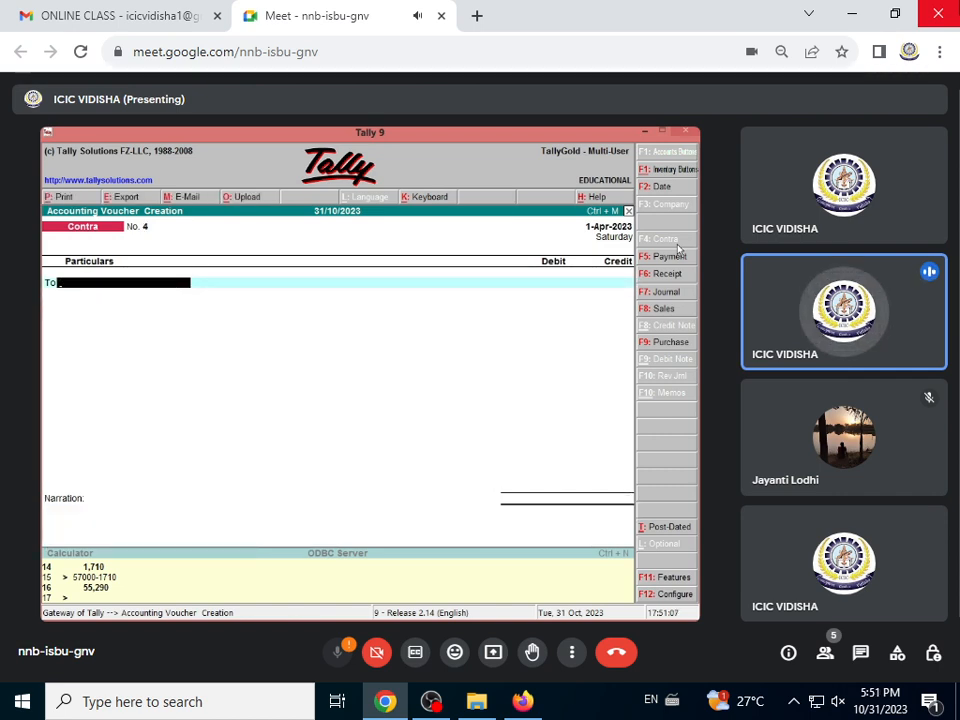
key("Escape")
key("Return")
key("Escape")
key("Escape")
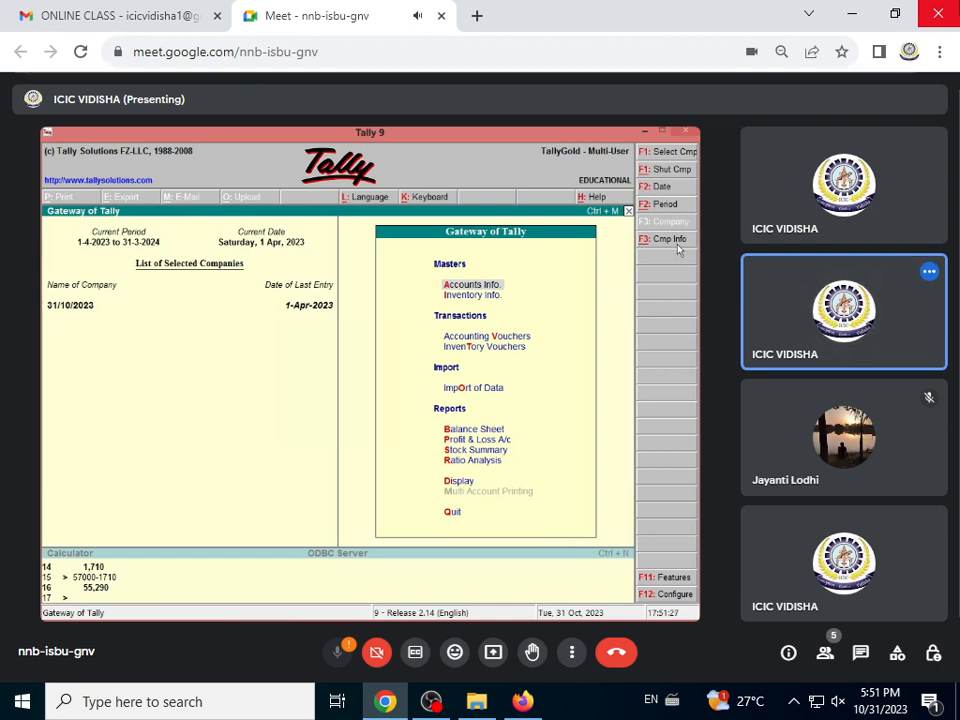
Step: Create a single ledger named DRAWING A/C under the Indirect Expenses group
key("a")
key("l")
key("c")
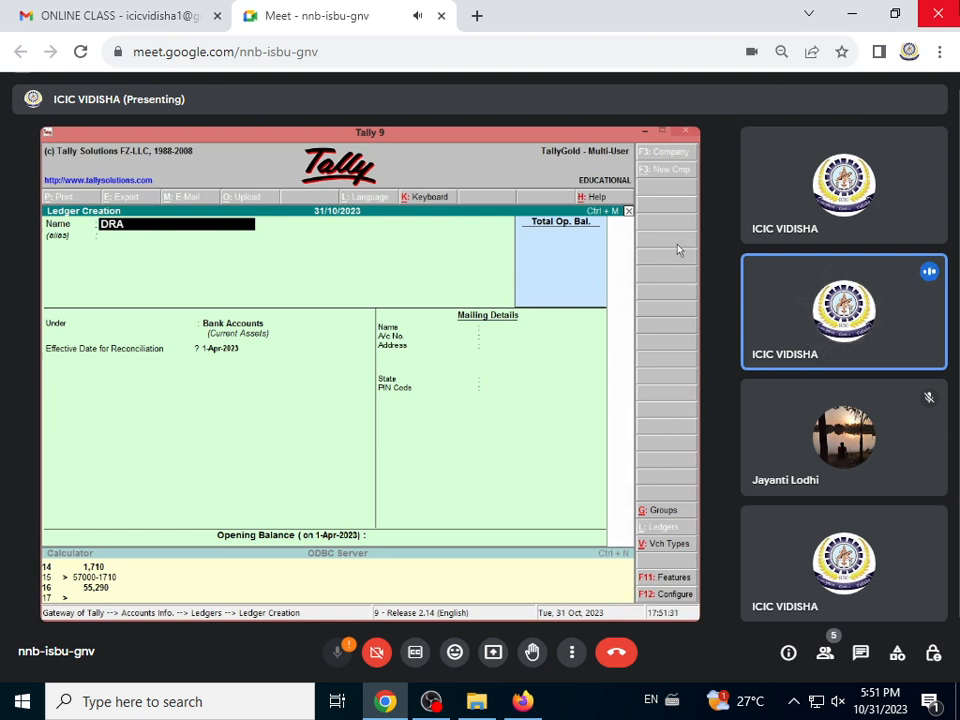
type("DRAWING A/C")
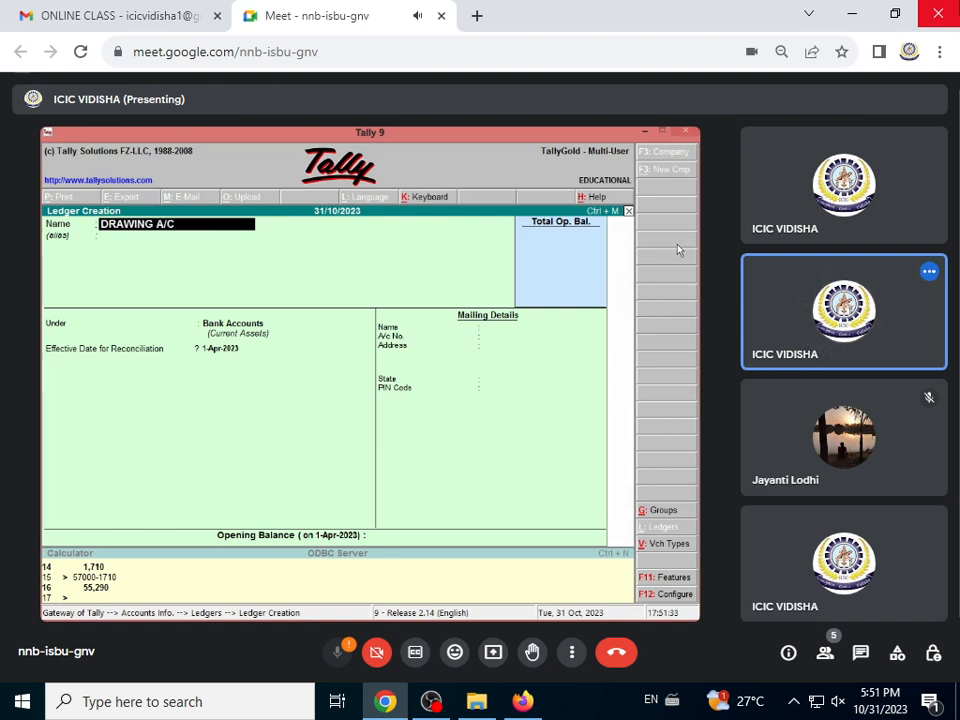
key("Return")
key("Return")
type("IND")
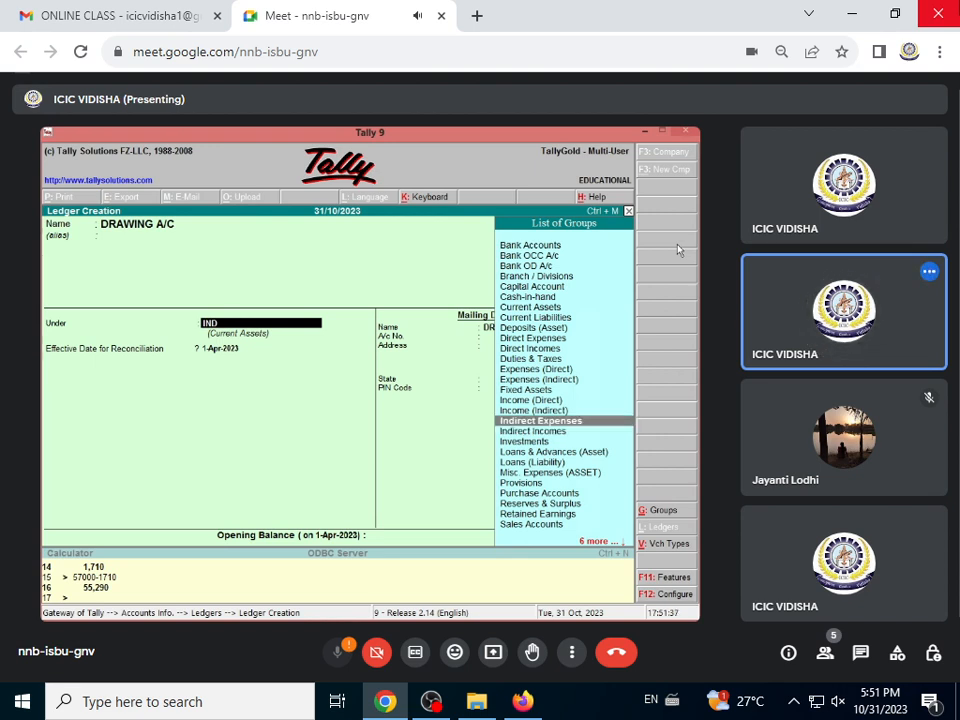
key("Return")
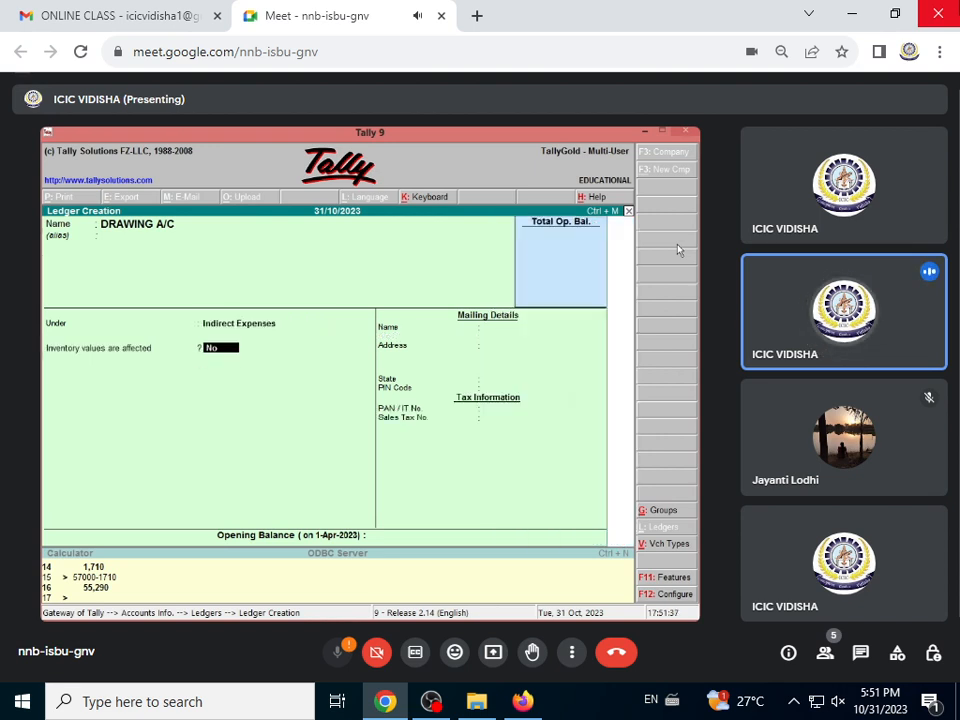
Step: Save the DRAWING A/C ledger with inventory values affected set to No, and return to the Gateway of Tally
key("Return")
key("Return")
key("Return")
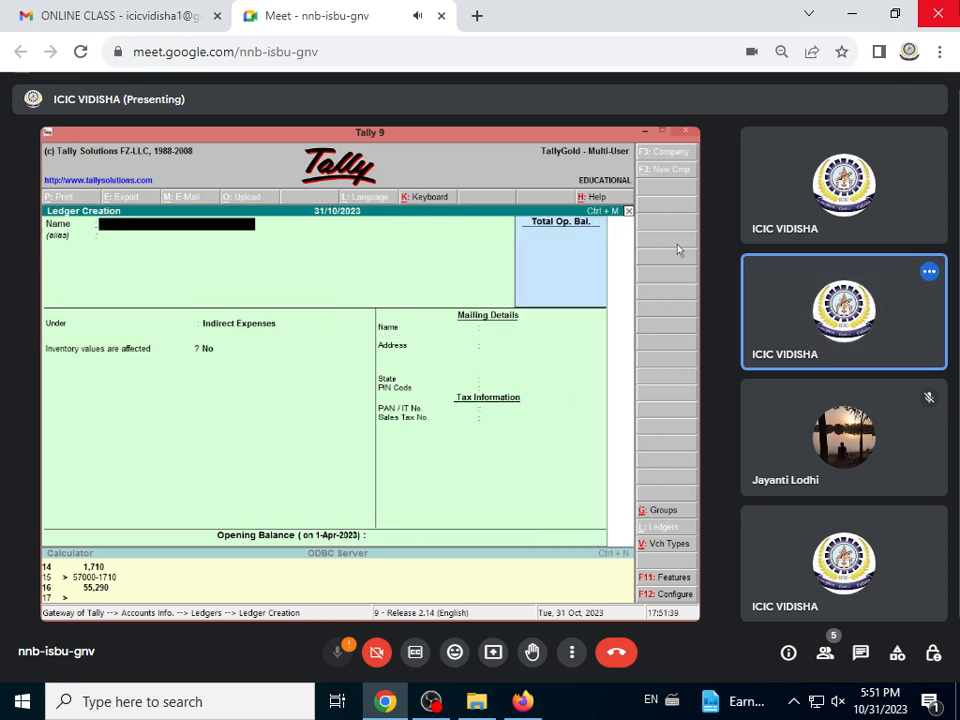
key("Escape")
key("Escape")
key("Escape")
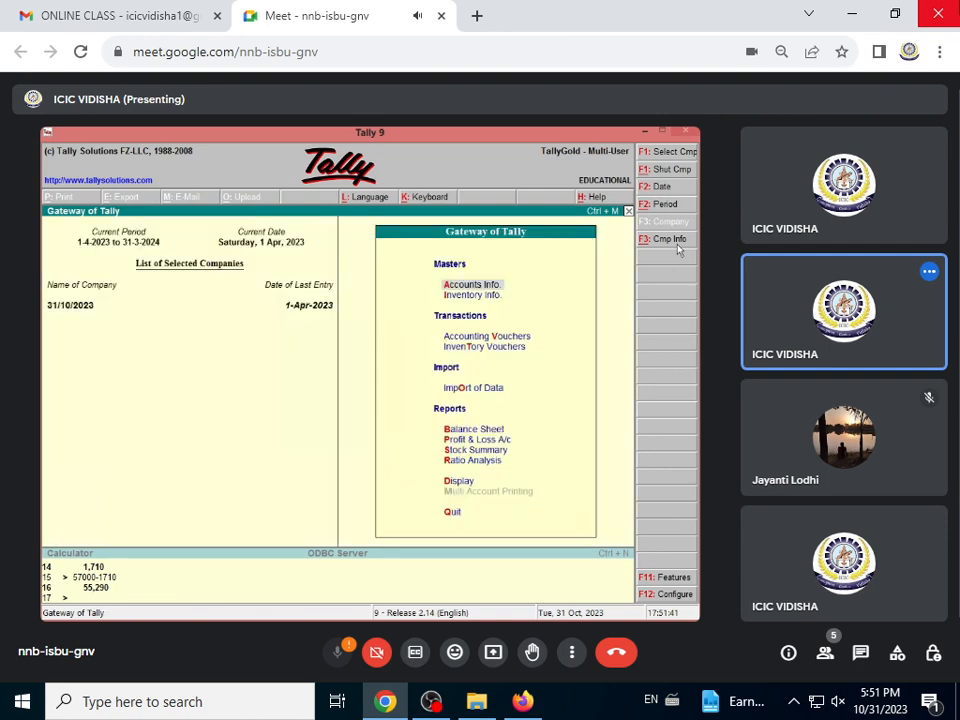
Step: Start a payment voucher that debits DRAWING A/C with 40,000
key("v")
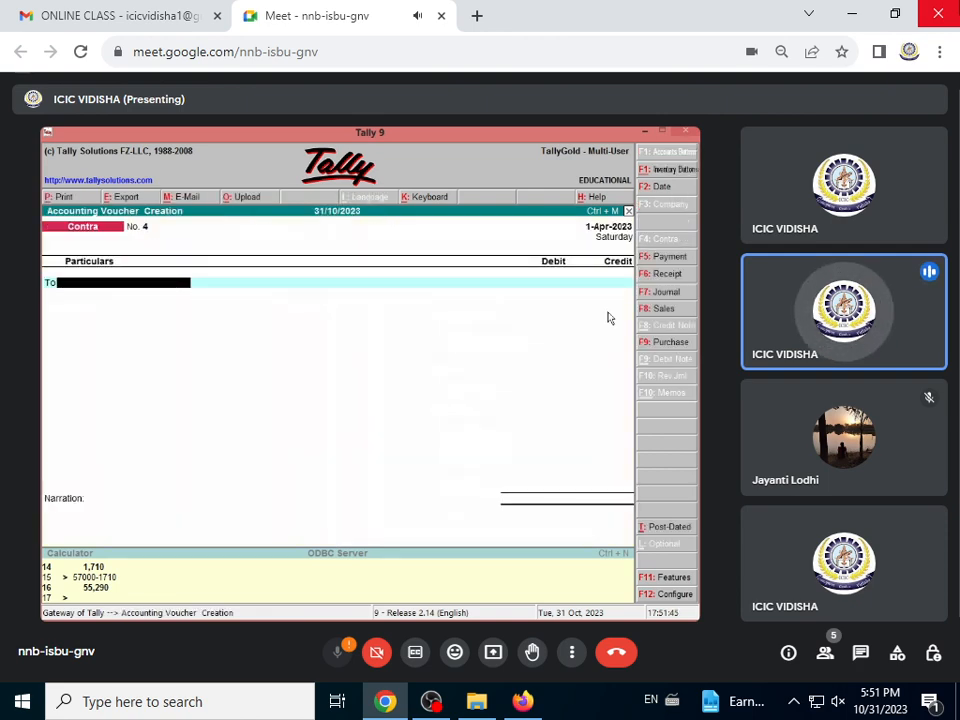
left_click(674, 257)
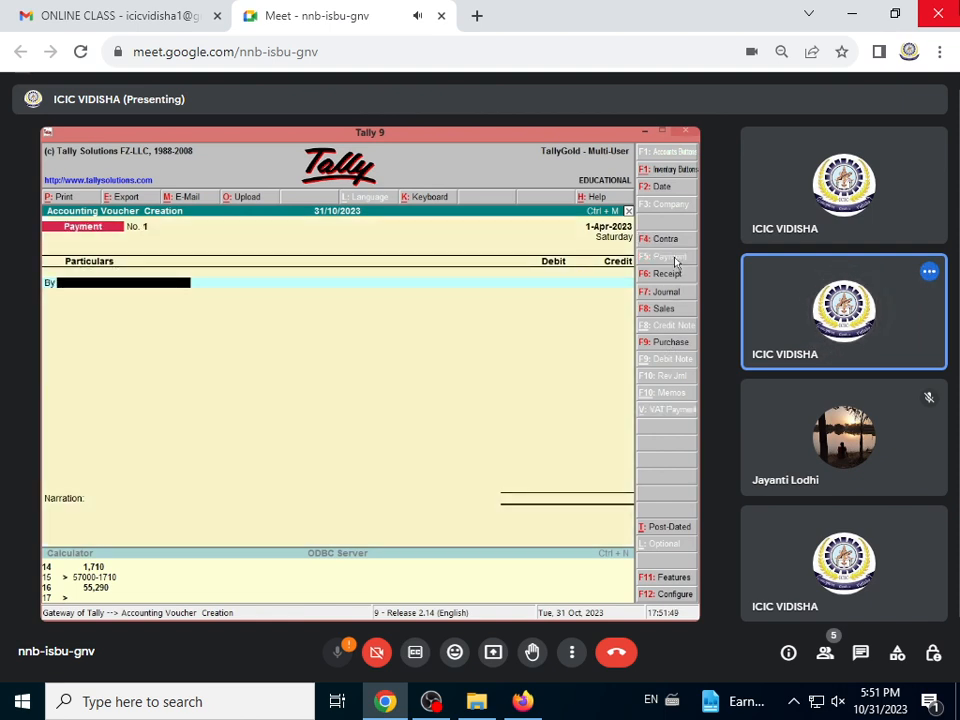
type("D")
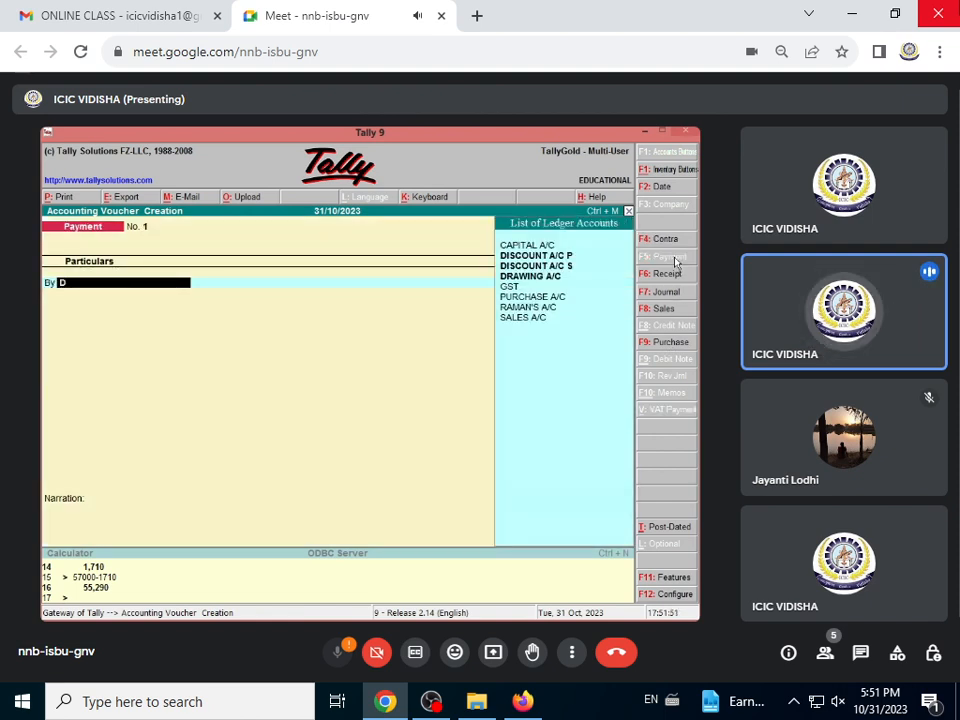
key("Down")
key("Down")
key("Return")
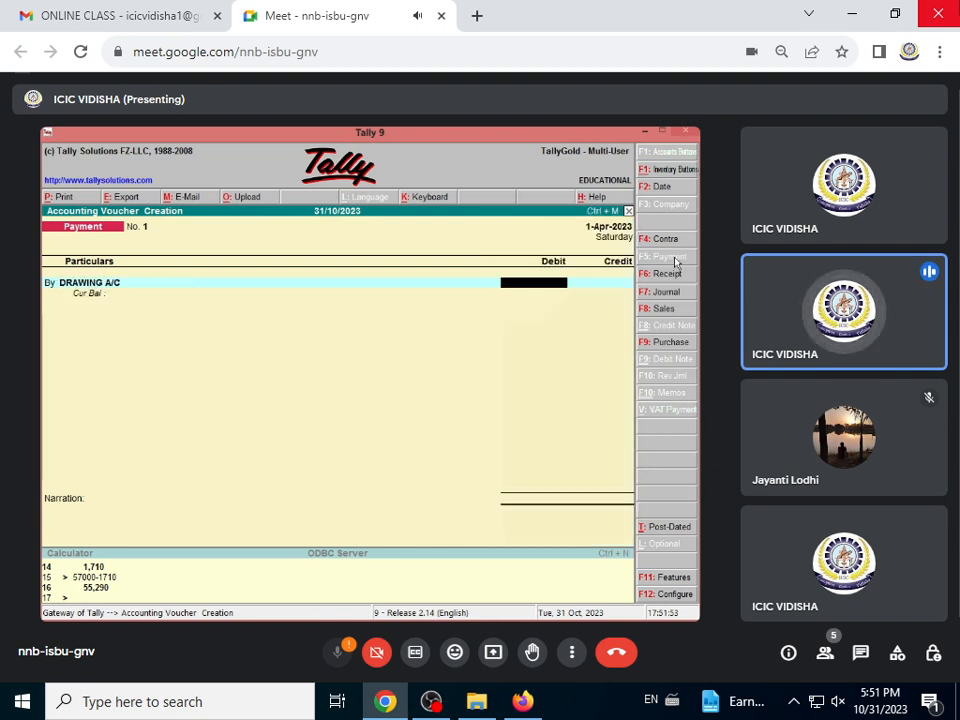
type("40,")
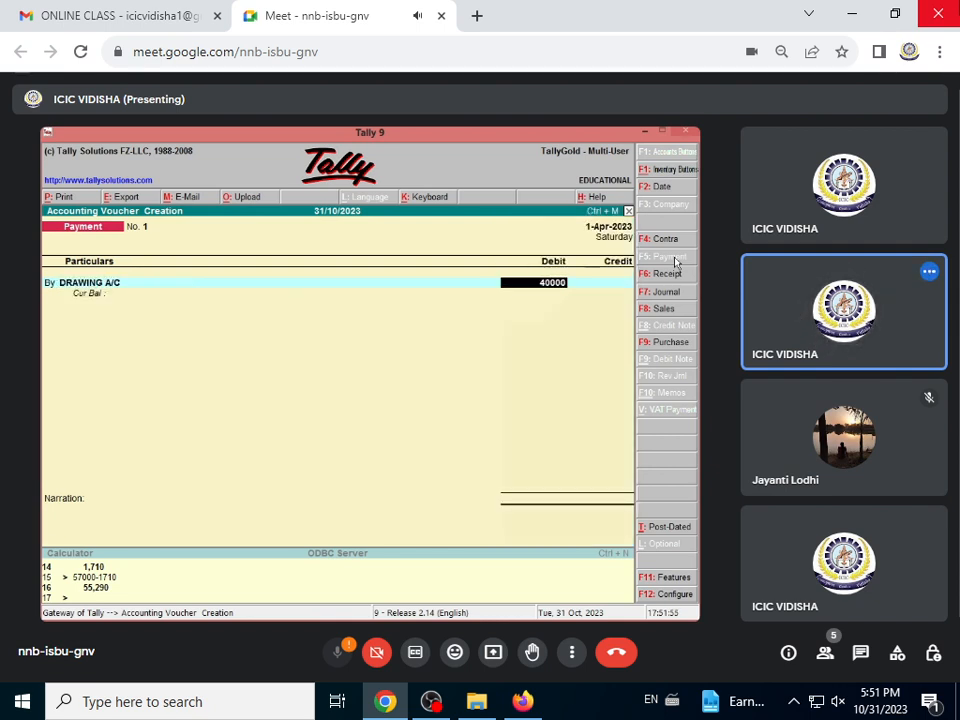
type("000")
key("Return")
Step: Credit Cash with 40,000 and accept the payment voucher with a blank narration
type("C")
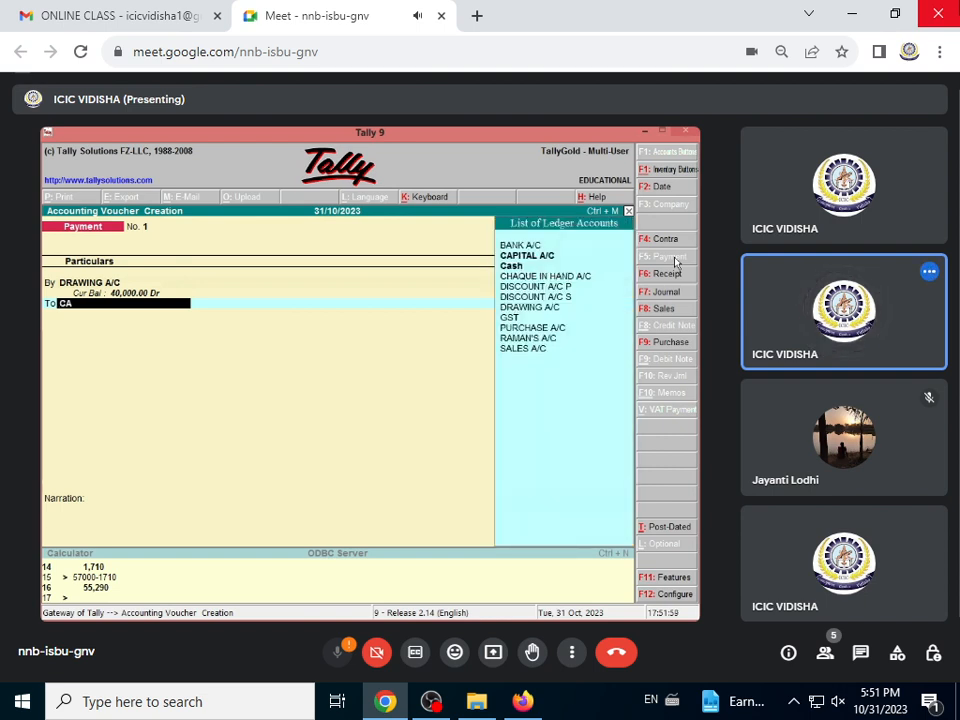
type("A")
key("Return")
key("Return")
key("Return")
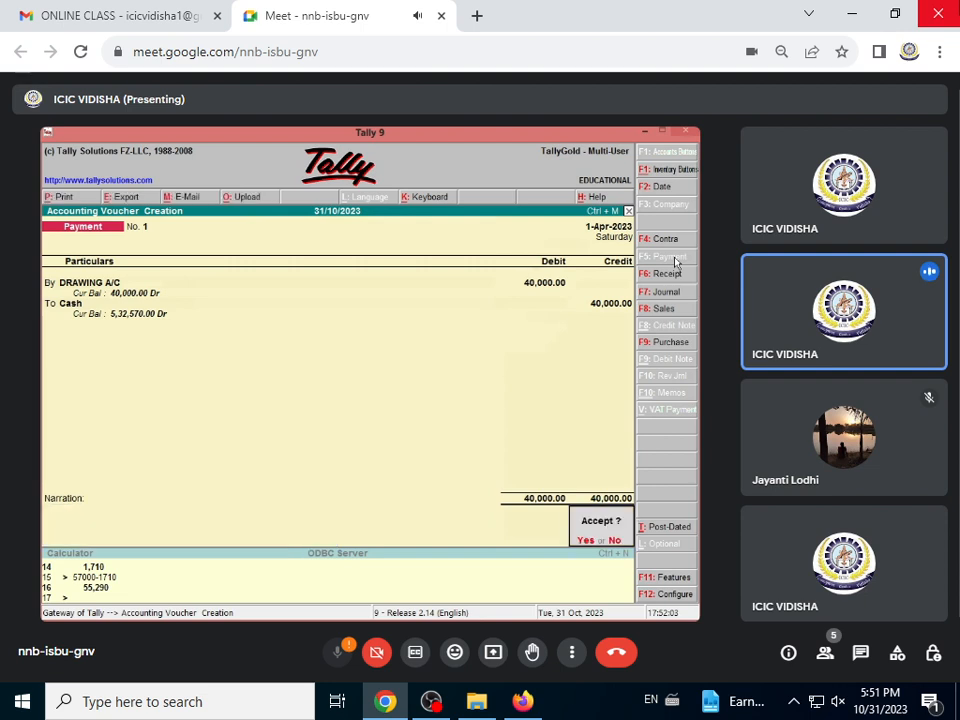
key("Return")
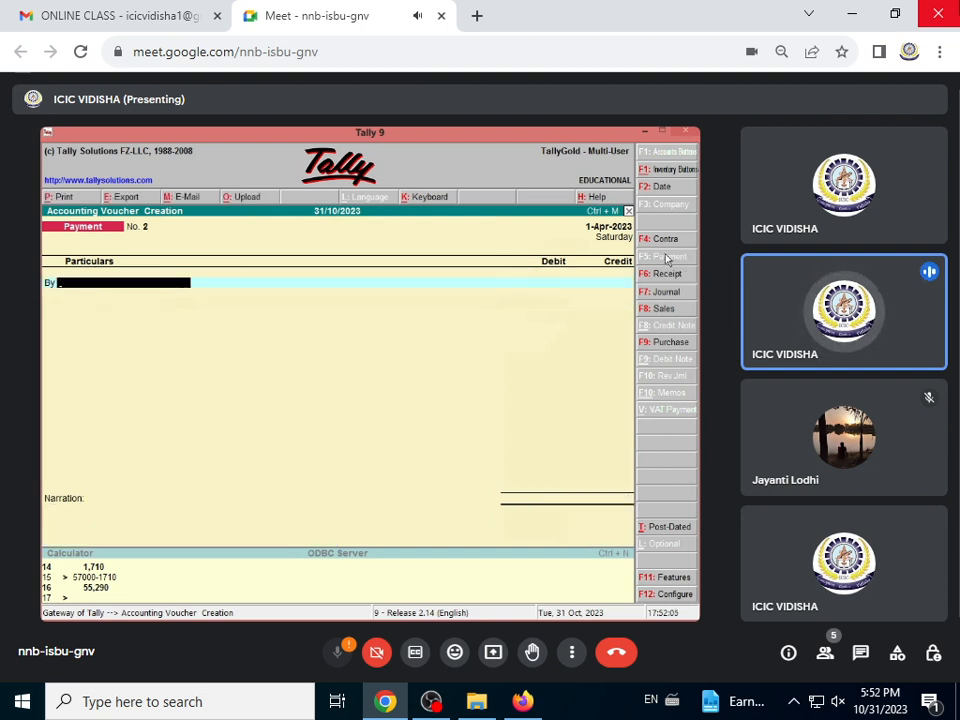
Step: Start a journal voucher that debits DRAWING A/C with 30,000
left_click(665, 292)
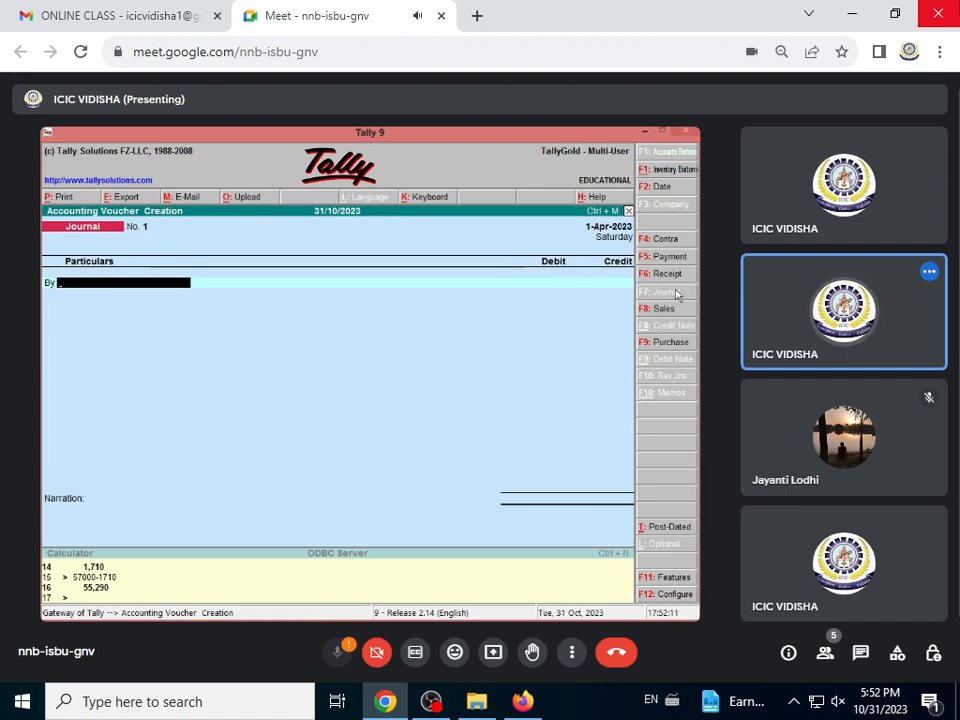
type("D")
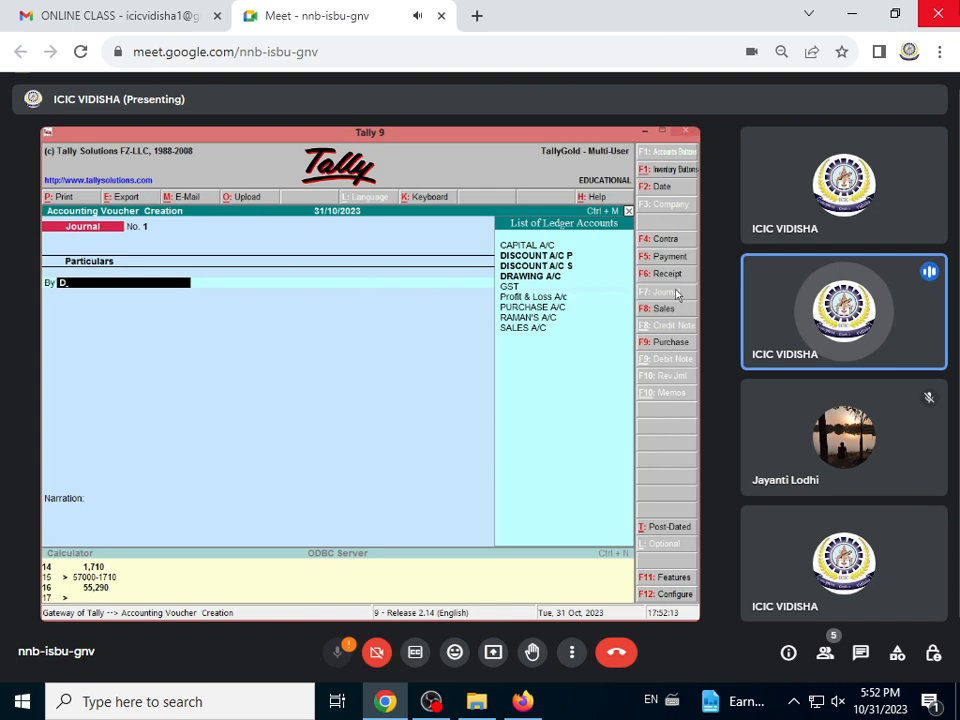
key("Down")
key("Down")
key("Return")
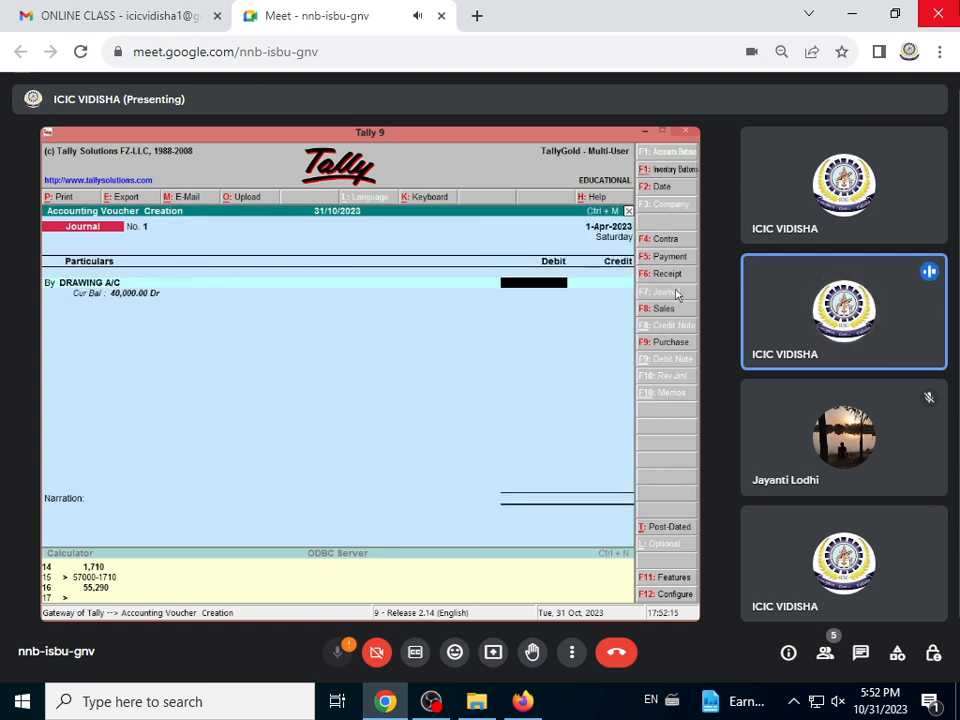
key("Return")
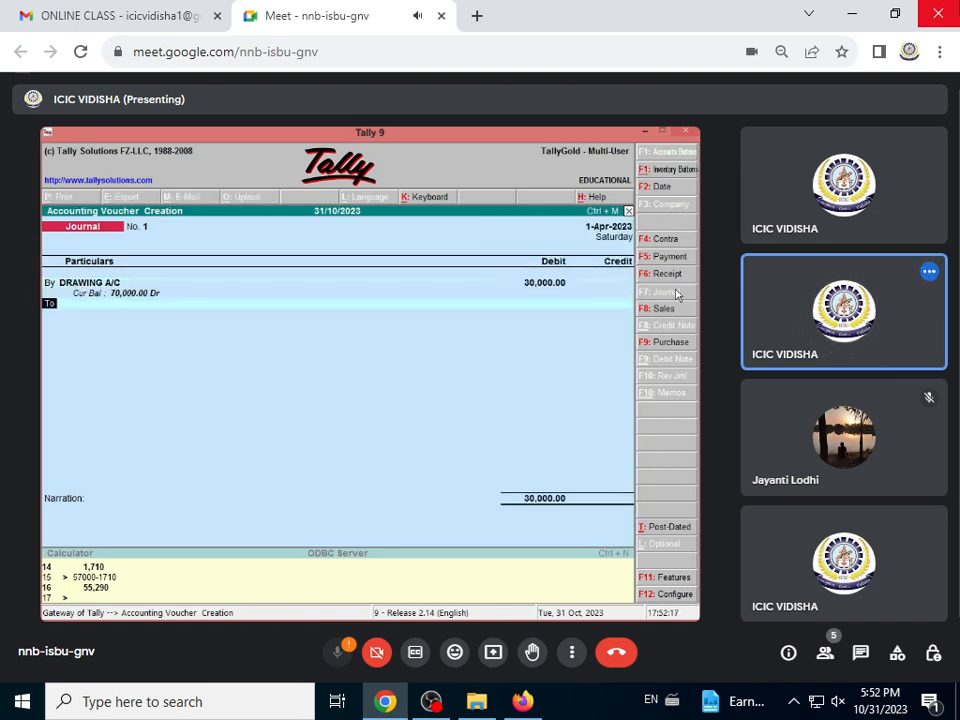
Step: Credit PURCHASE A/C with 30,000 and accept the journal voucher with a blank narration
type("P")
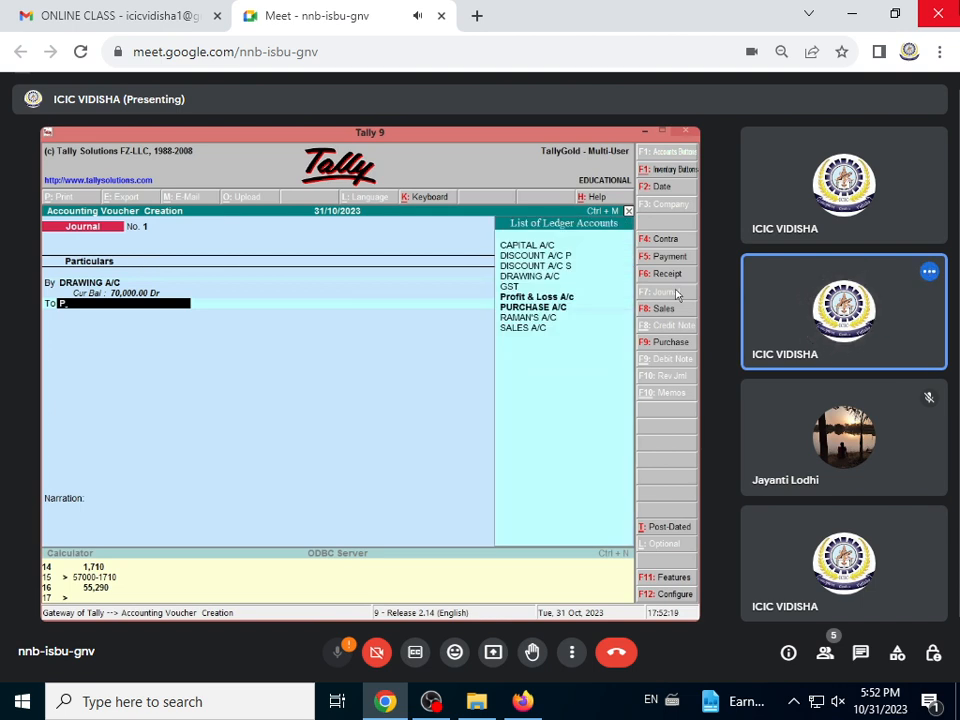
key("Down")
key("Down")
key("Return")
key("Return")
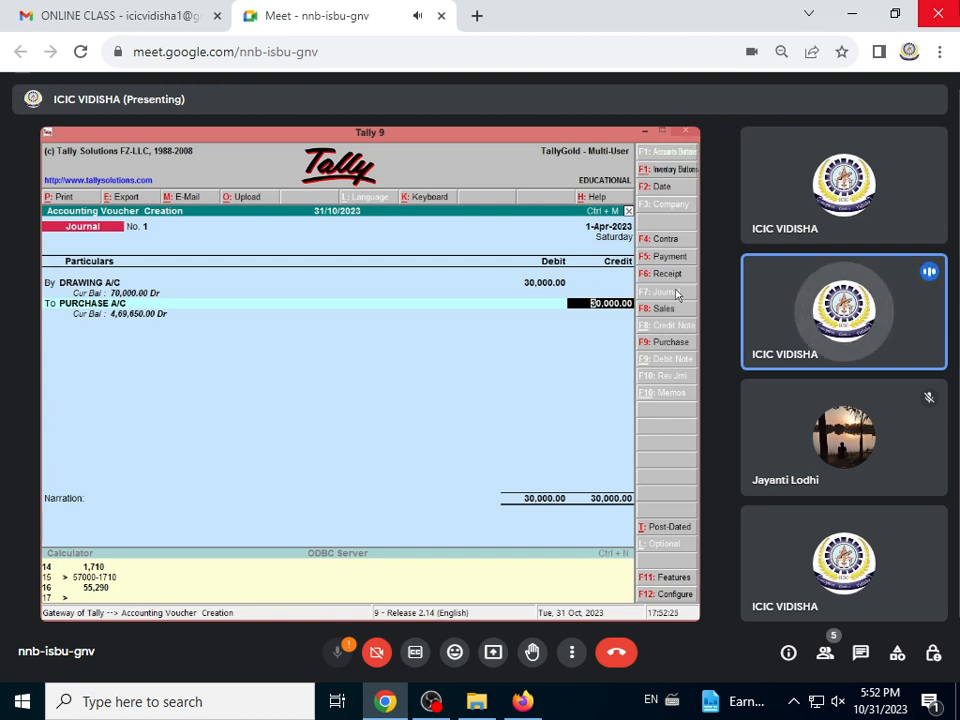
key("Return")
key("Return")
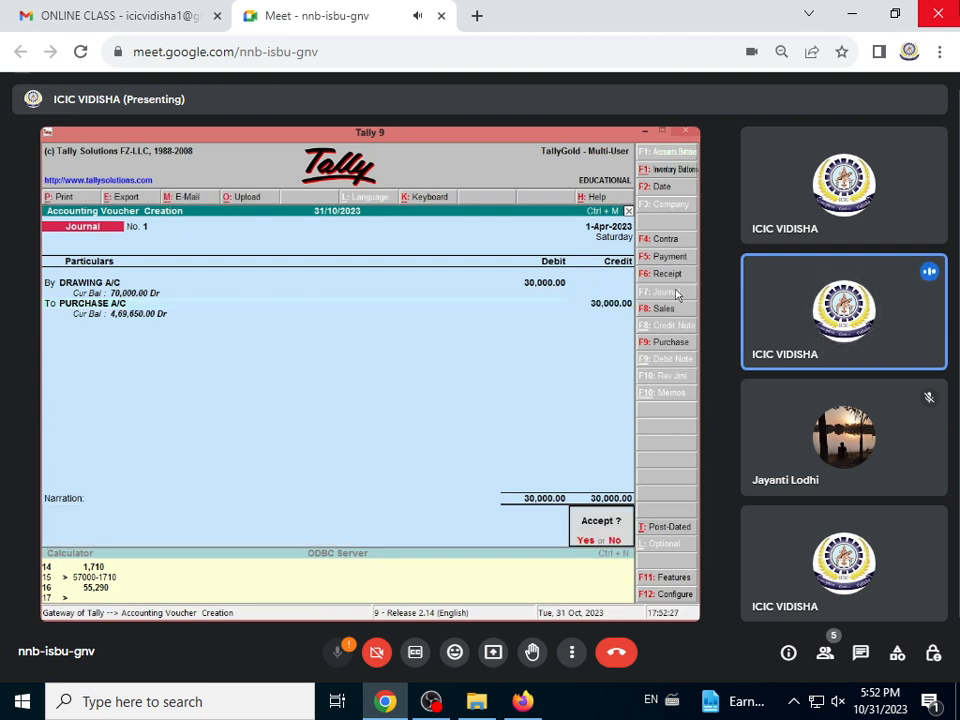
key("Return")
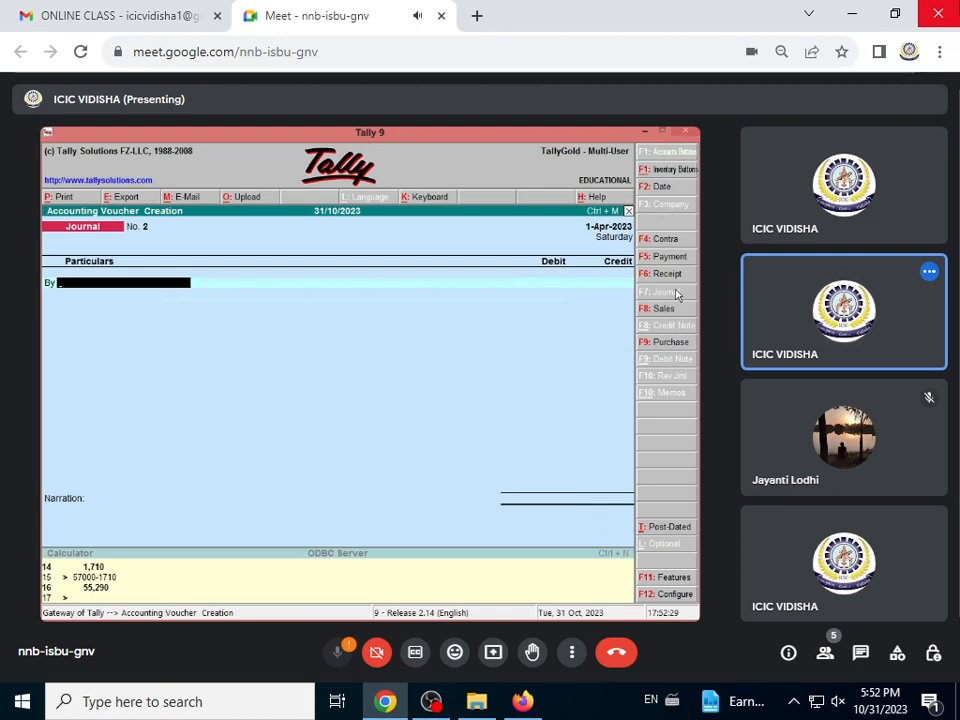
Step: Leave journal voucher entry for the Gateway of Tally and open the Balance Sheet
key("Escape")
key("Return")
key("Escape")
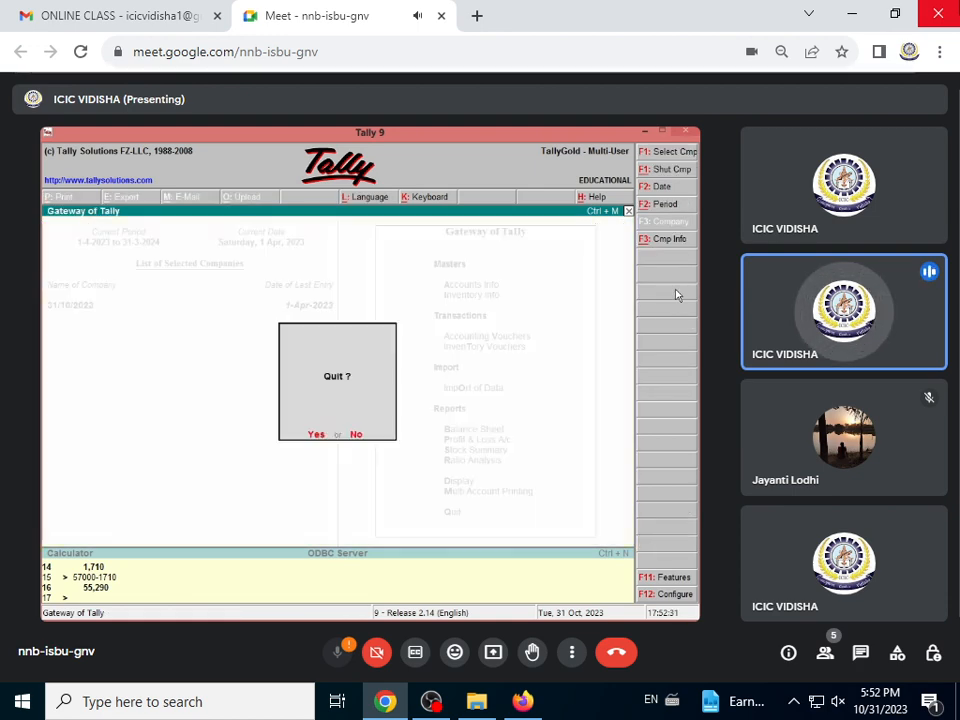
key("Escape")
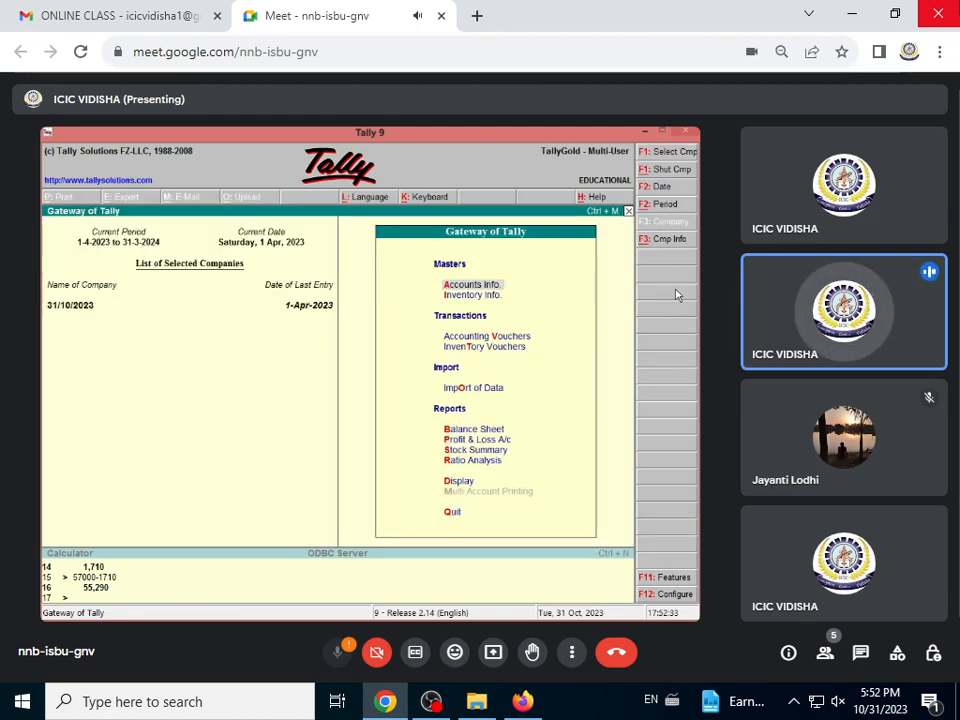
key("b")
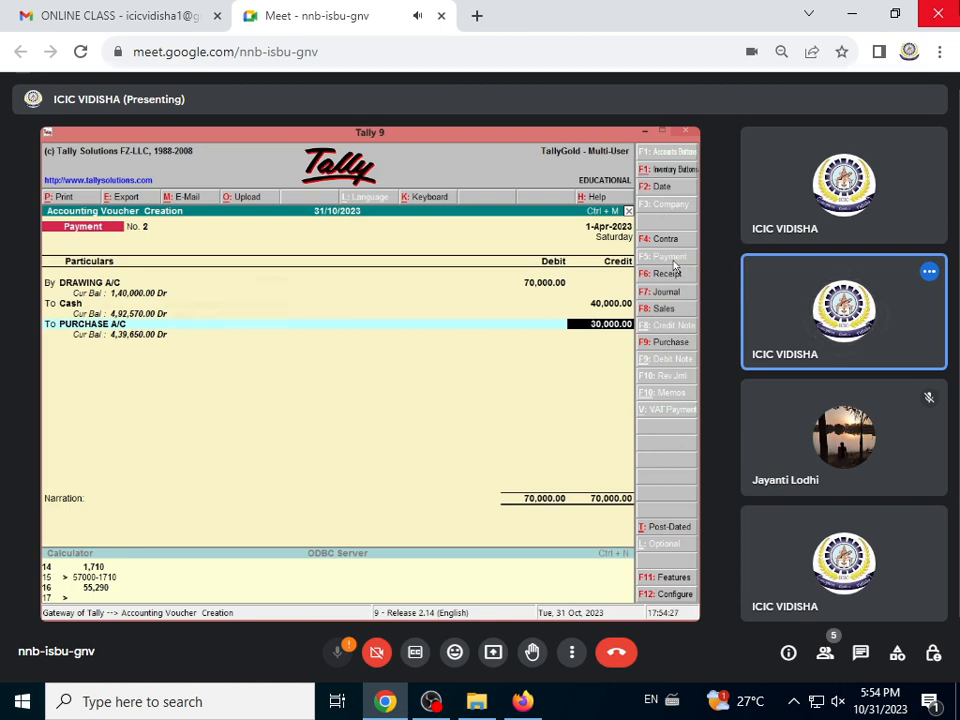
Step: Close the payment voucher that debits DRAWING A/C with 70,000 against Cash and PURCHASE A/C
key("Escape")
key("y")
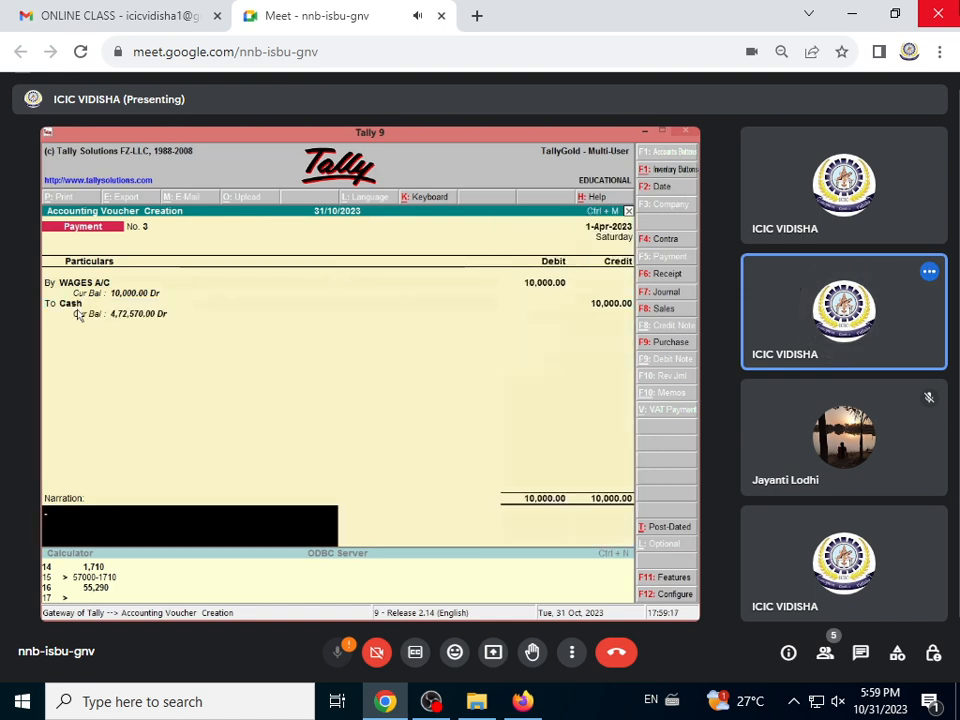
Step: Accept the 10,000 payment voucher from Cash to WAGES A/C with a blank narration, and quit Tally
key("Return")
key("Return")
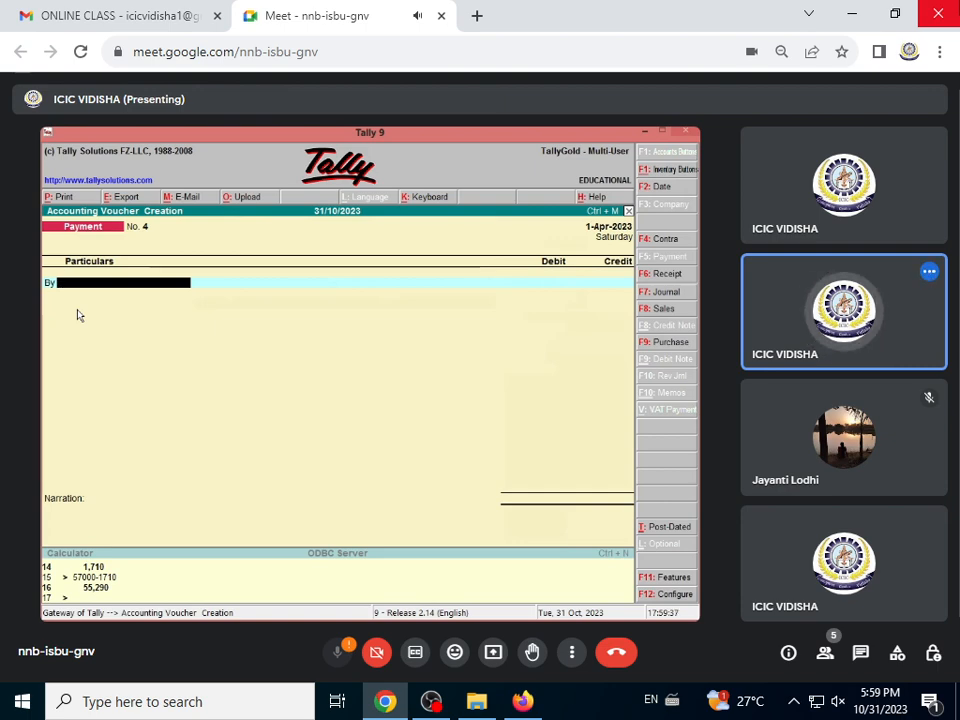
key("Escape")
key("Return")
key("Escape")
key("Escape")
key("Escape")
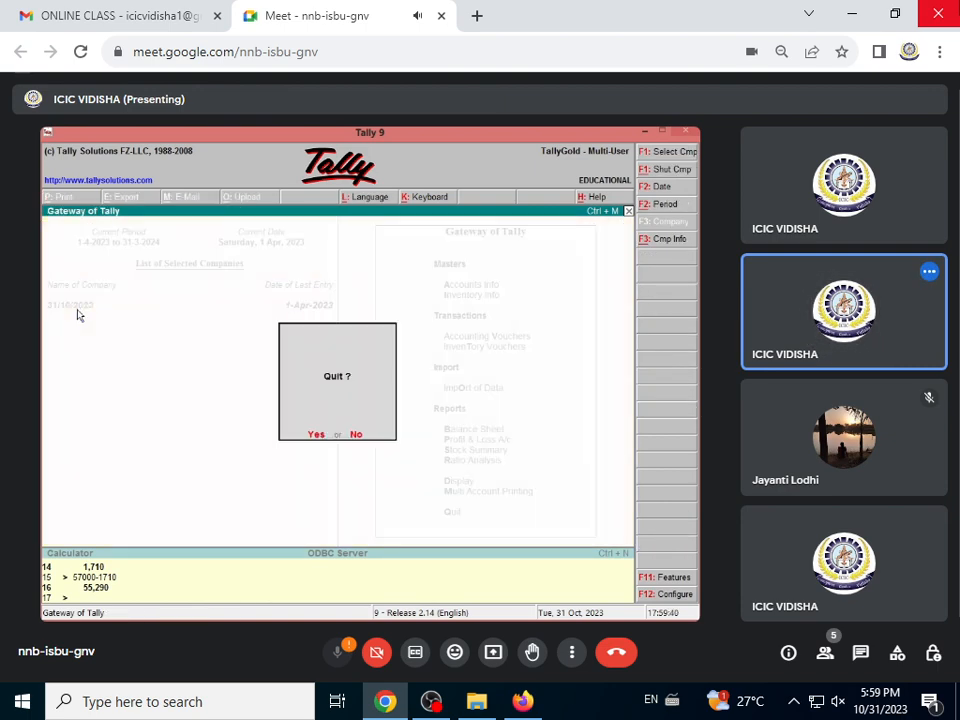
key("Escape")
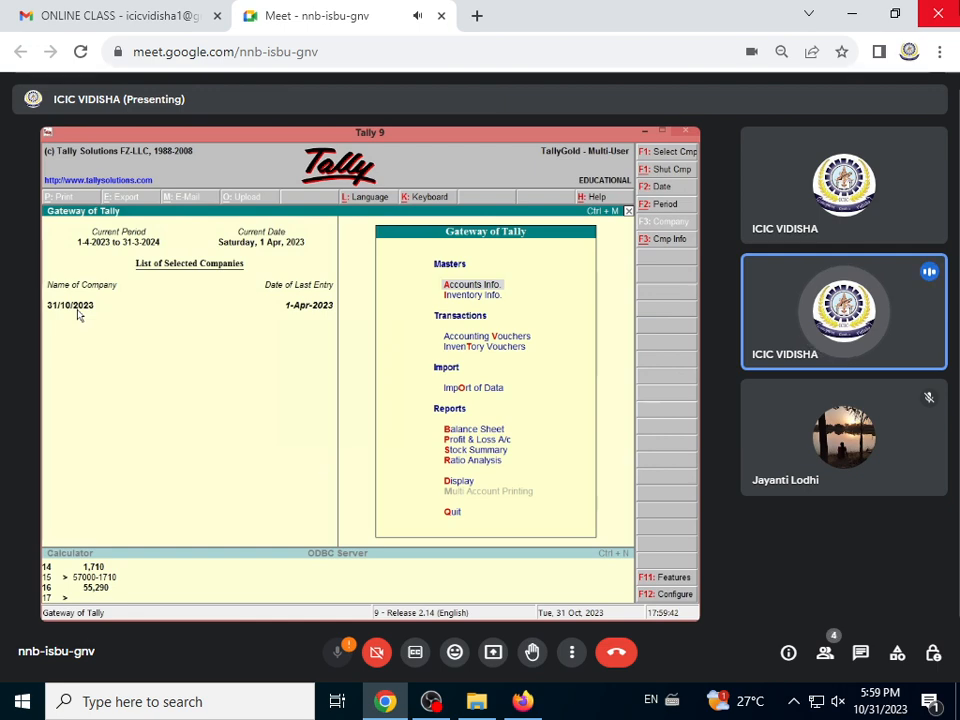
key("Escape")
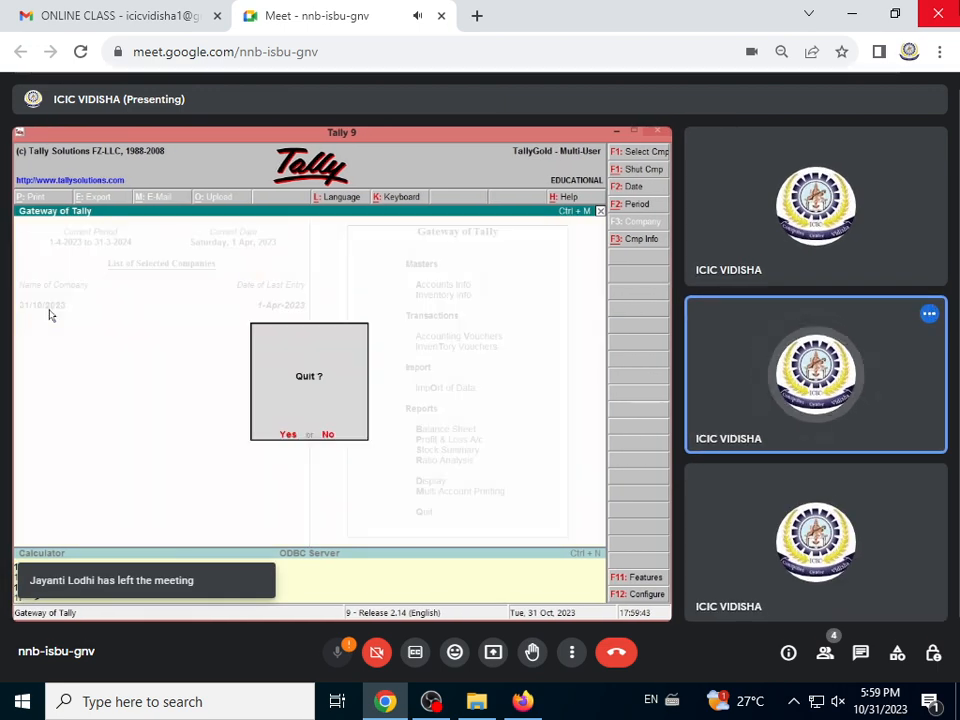
key("Return")
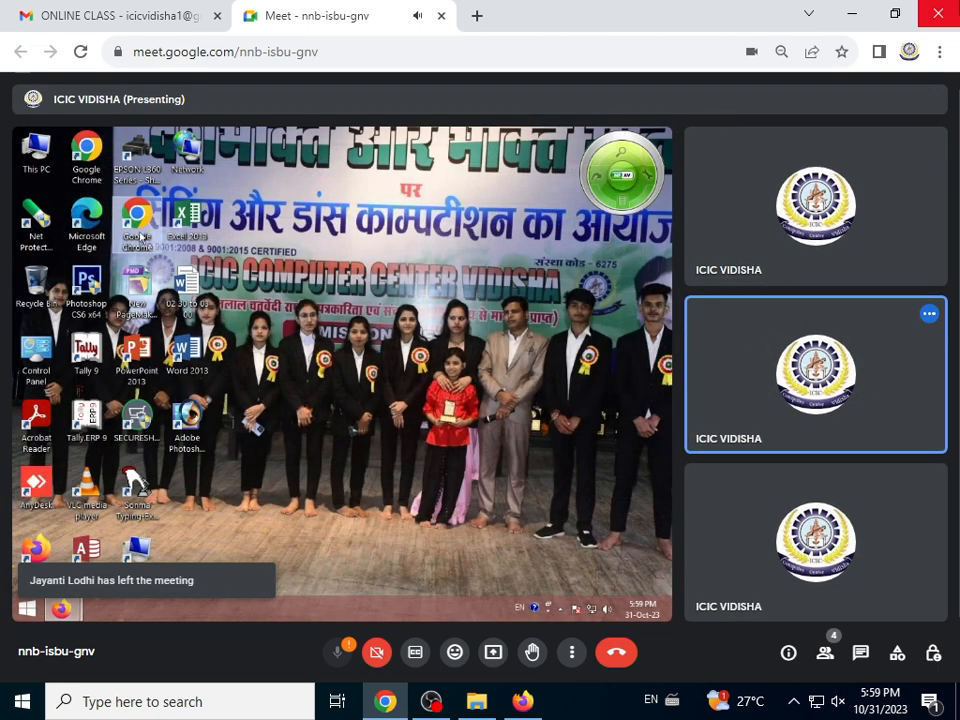
right_click(342, 238)
left_click(371, 279)
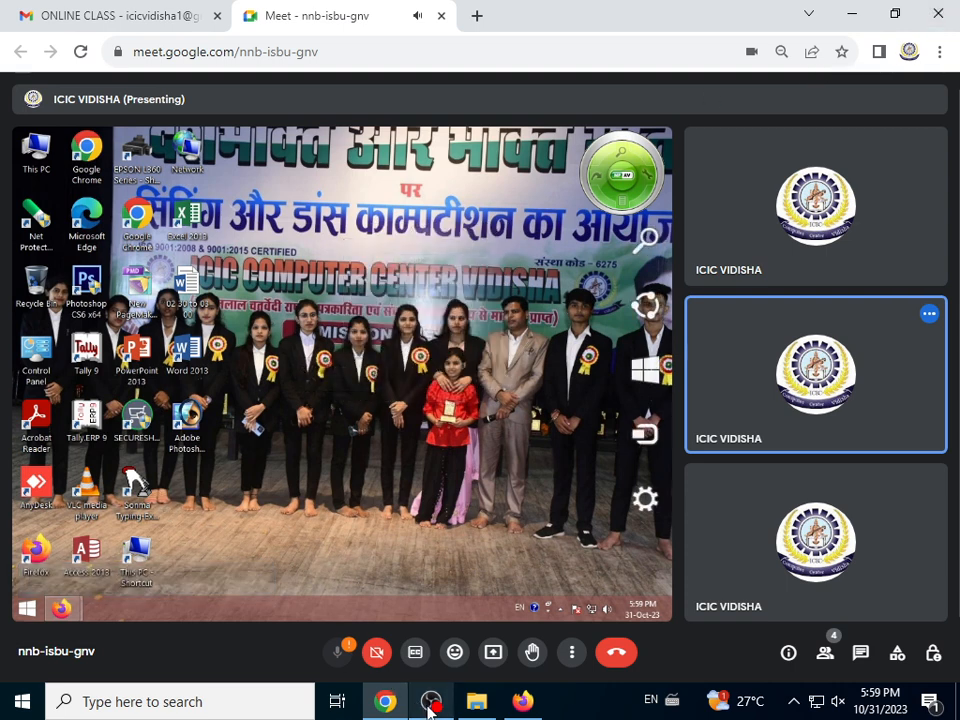
left_click(430, 703)
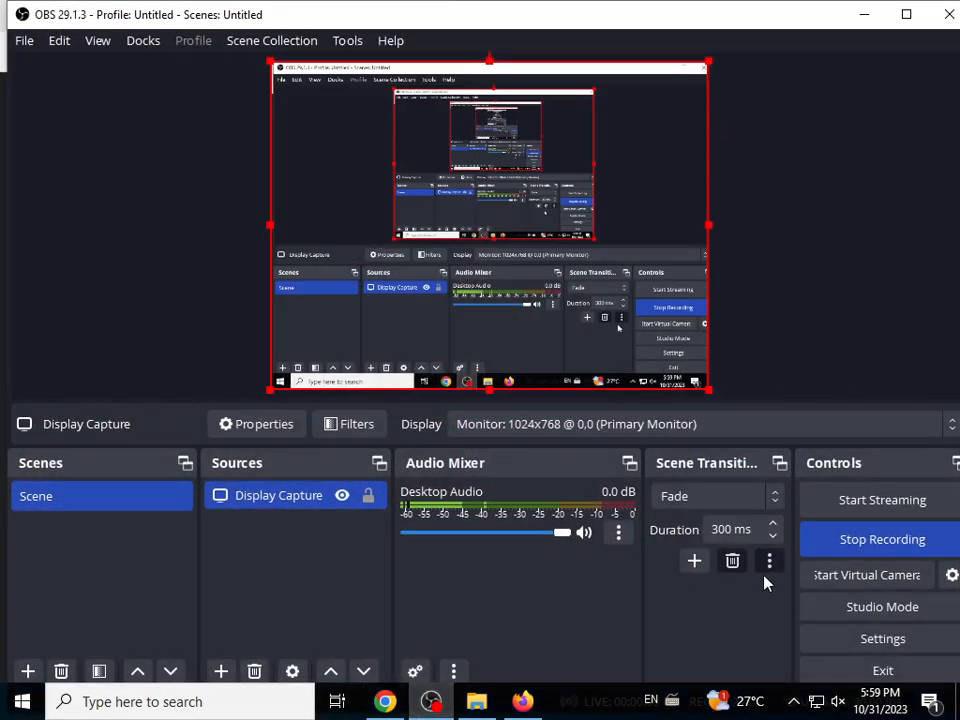